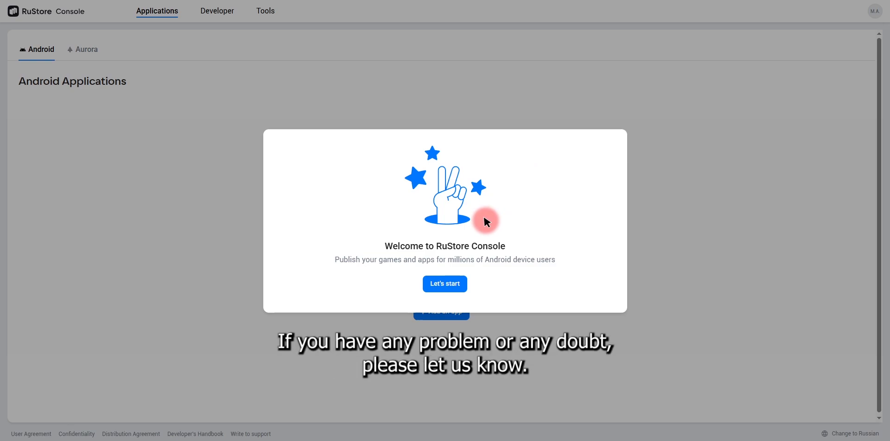
Step: Dismiss the console's welcome dialog and look through the Jewels Legend 2025 game folder in File Explorer
key("Escape")
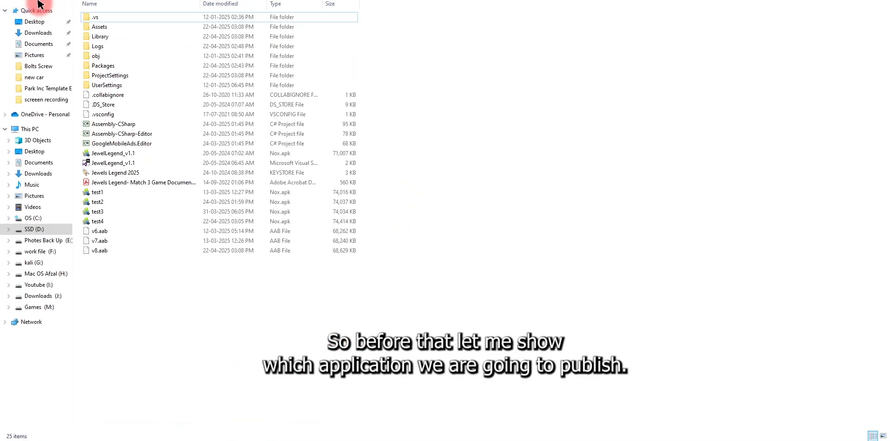
key("alt+Up")
key("alt+Up")
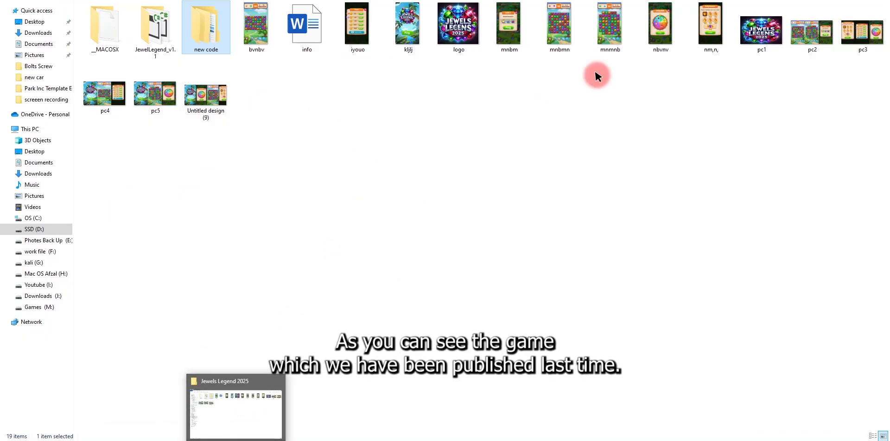
left_click(239, 438)
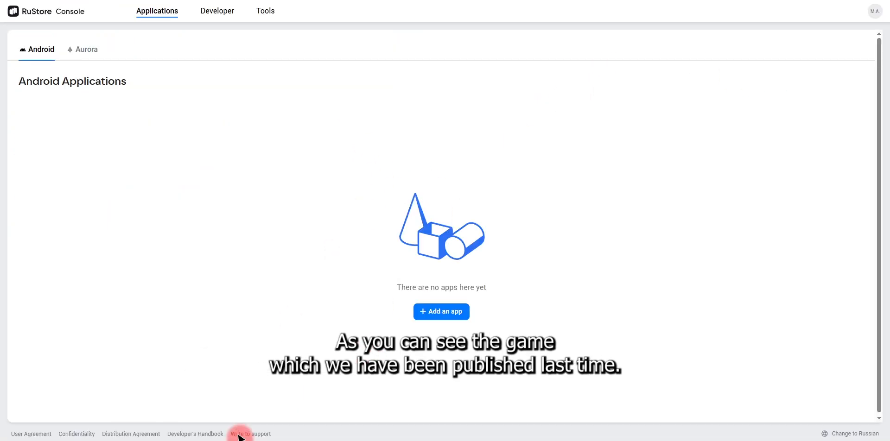
Step: Start adding an Android app in the RuStore Console with Universal as the application type
left_click(437, 311)
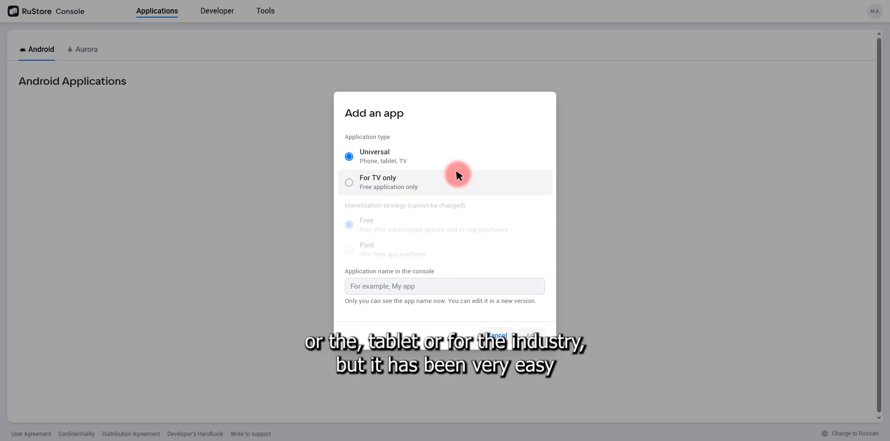
left_click(382, 186)
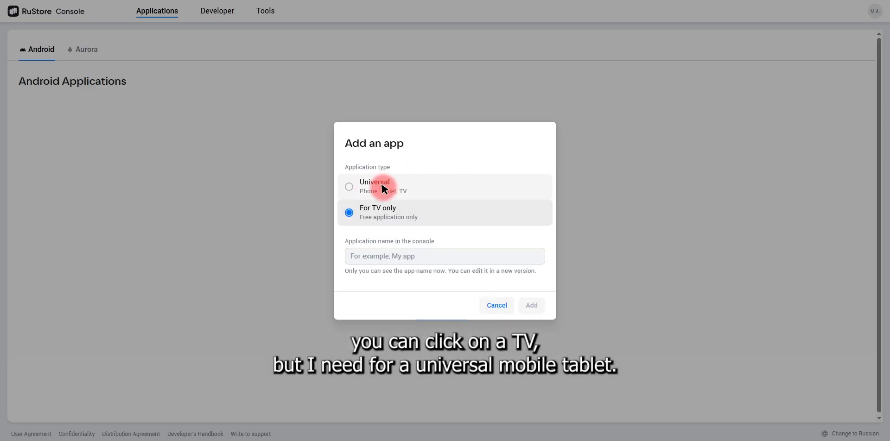
left_click(382, 186)
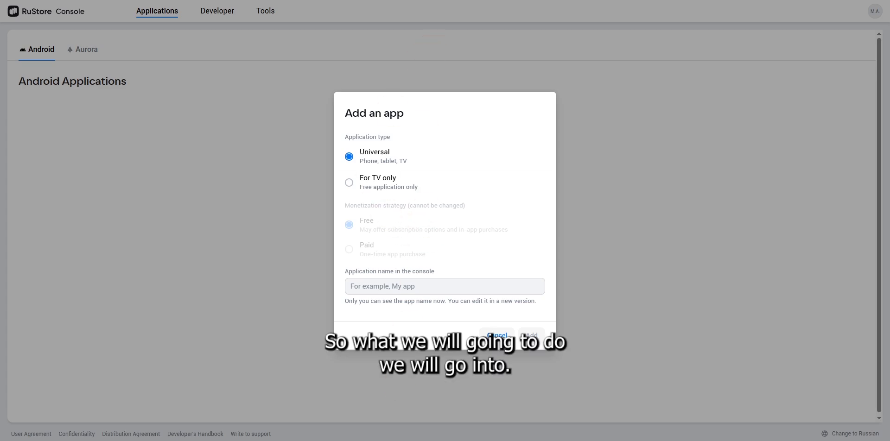
Step: Switch to the Word document and copy the app name "Jewels Legend 2025" from its heading line
left_click(396, 440)
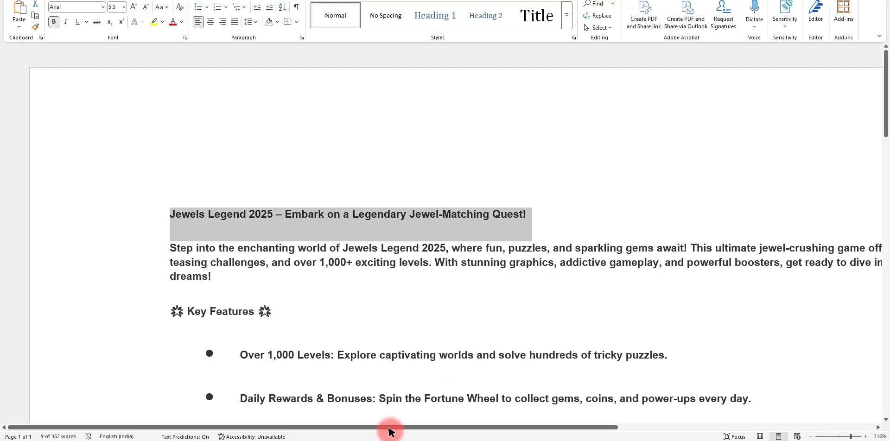
left_click(262, 214)
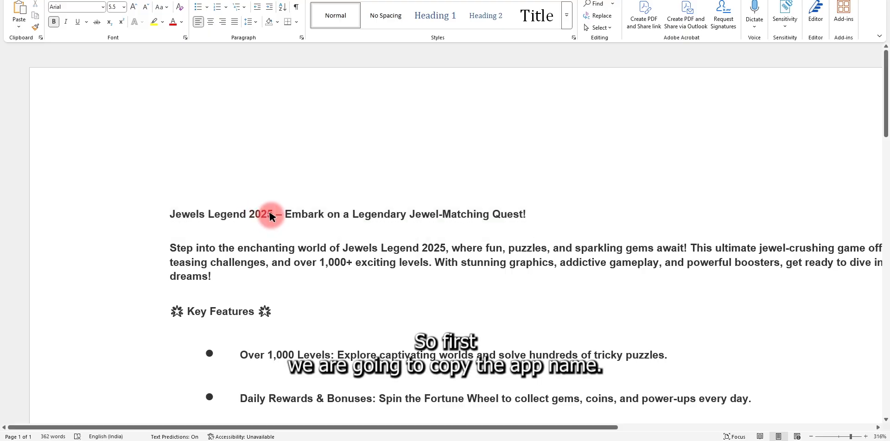
left_click_drag(272, 214, 171, 216)
right_click(172, 217)
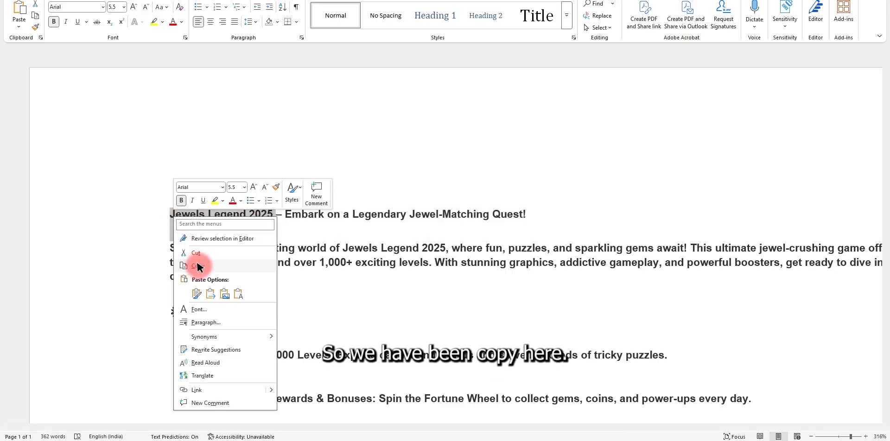
left_click(198, 265)
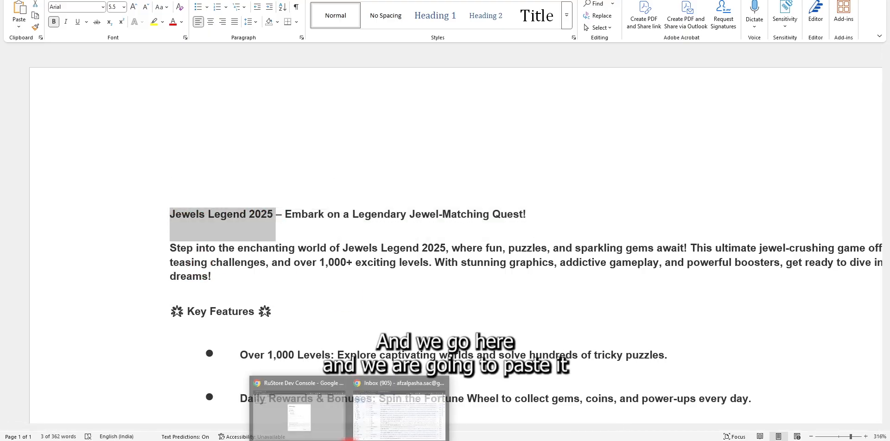
Step: Return to the RuStore Console, paste "Jewels Legend 2025" as the application name and add the app
left_click(301, 407)
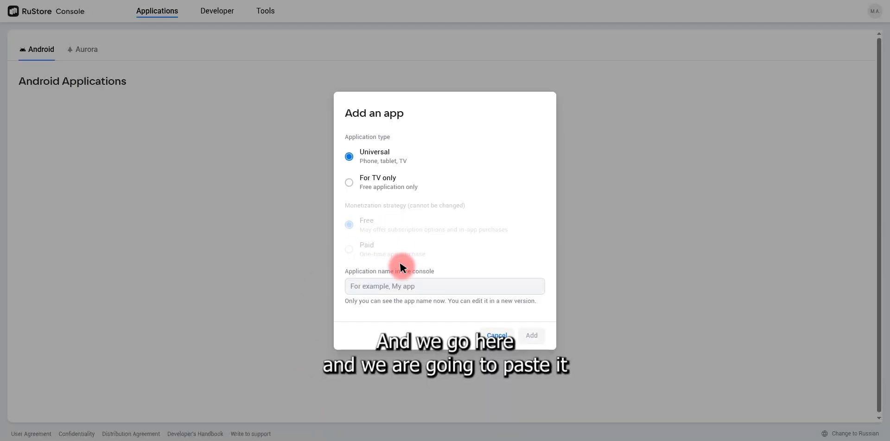
right_click(402, 285)
key("ctrl+v")
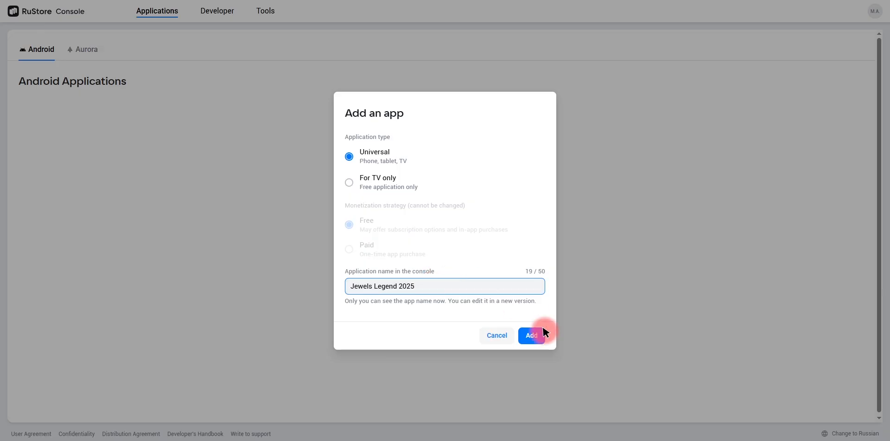
left_click(536, 337)
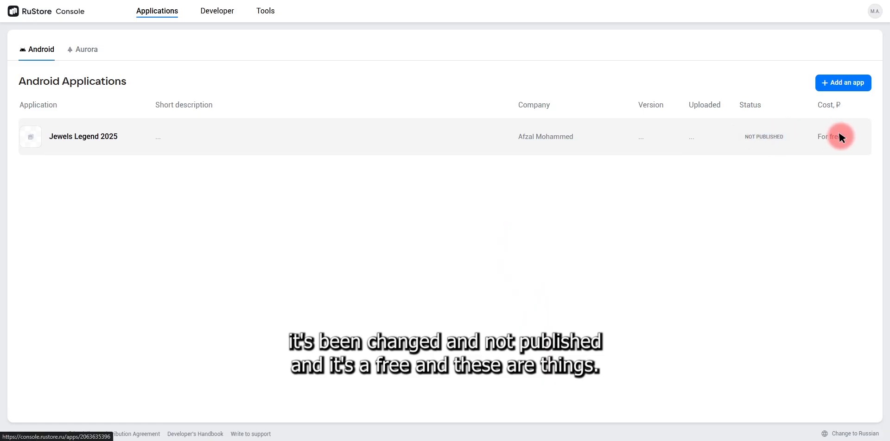
Step: Open the Jewels Legend 2025 app and look at its App Information page and Page Experiments
left_click(226, 140)
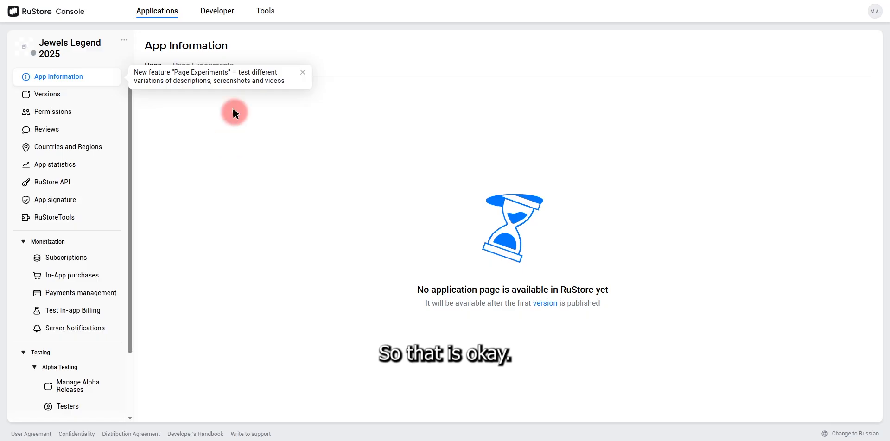
left_click(300, 70)
left_click(191, 70)
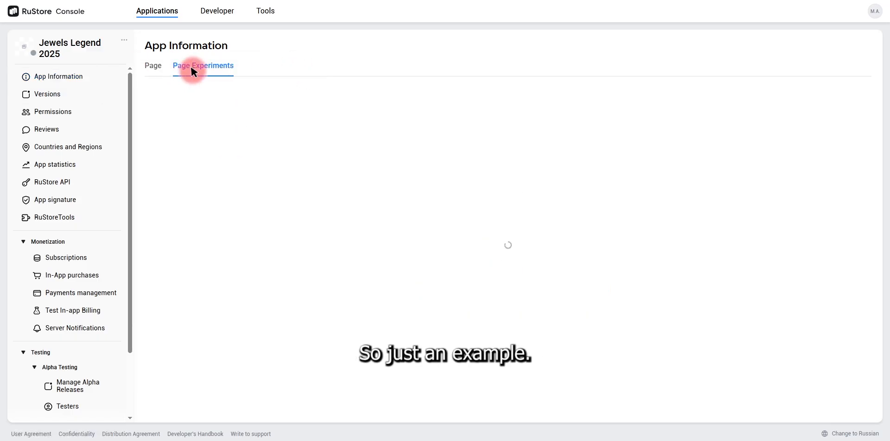
left_click(156, 67)
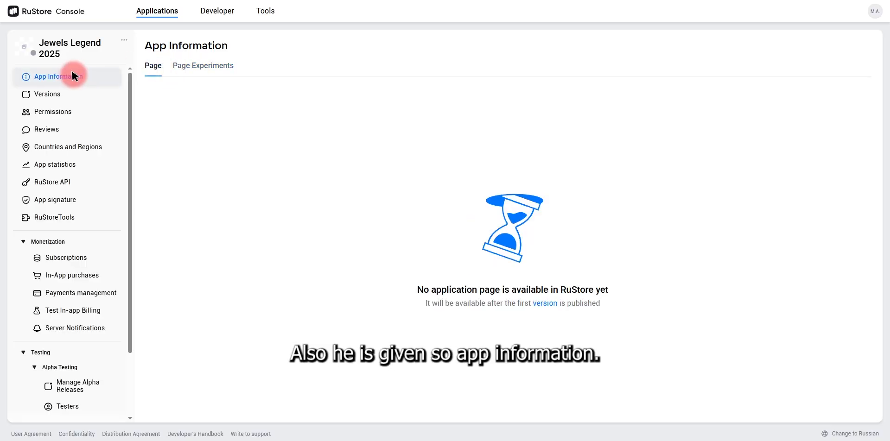
Step: Start uploading the app's first version and select v8.aab as its file
left_click(543, 303)
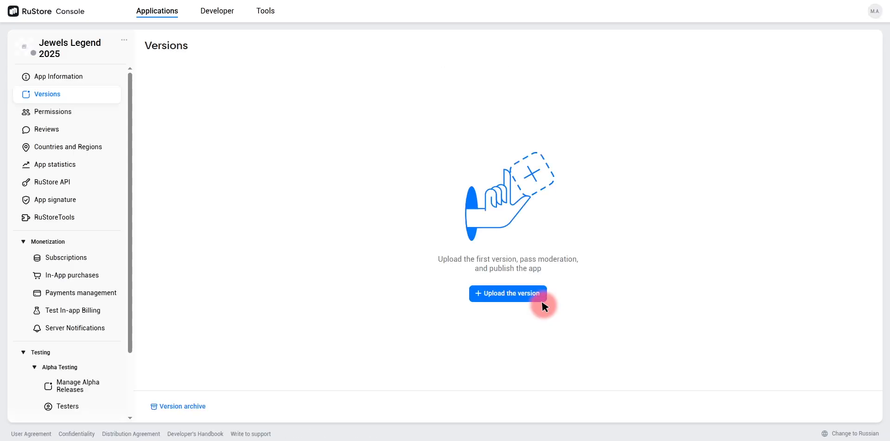
left_click(509, 296)
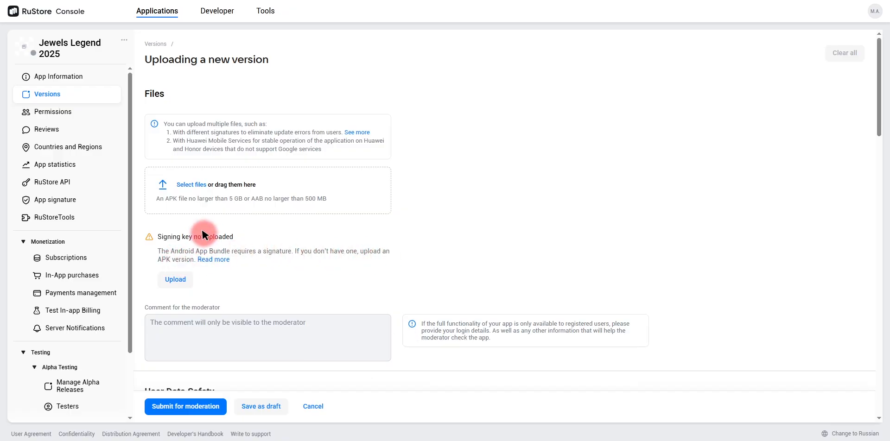
left_click(242, 201)
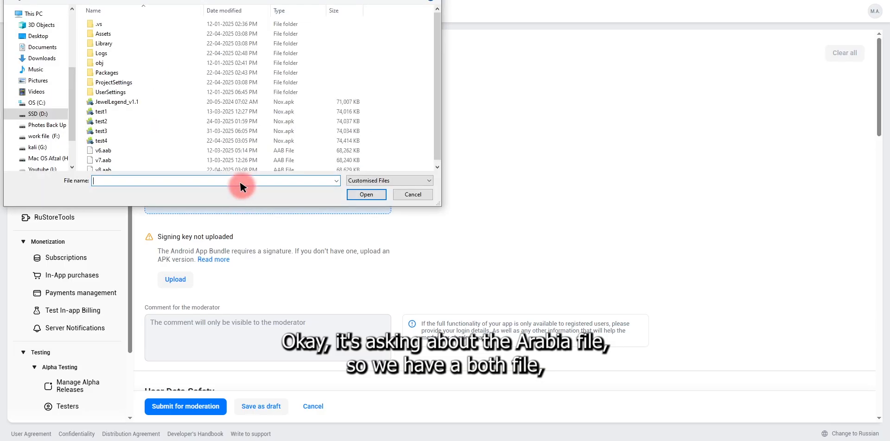
double_click(126, 166)
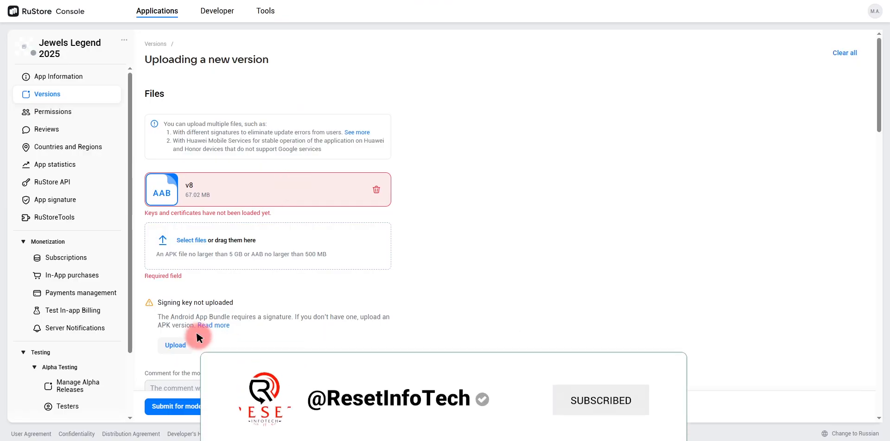
Step: Open the signing key upload for AAB and examine its four stages, from the PEPK tool to the certificate
left_click(164, 344)
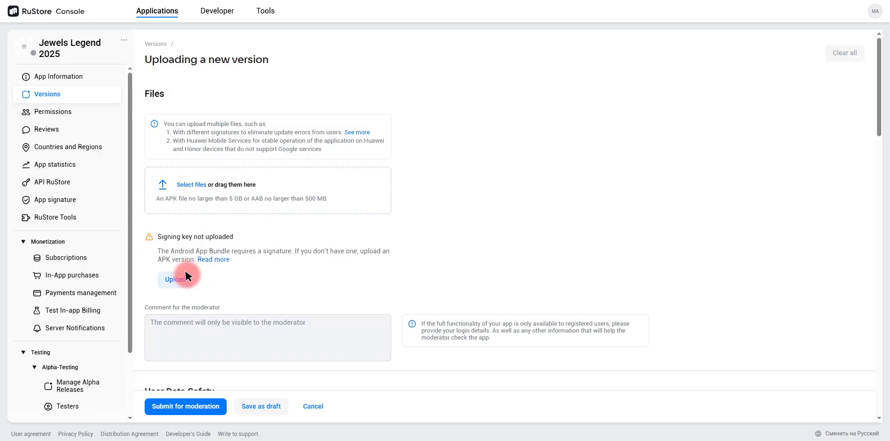
left_click(170, 278)
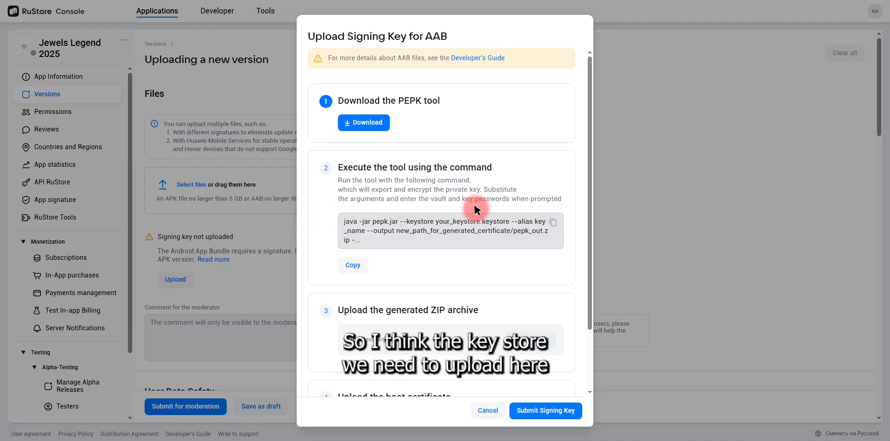
scroll(474, 209, "down", 1)
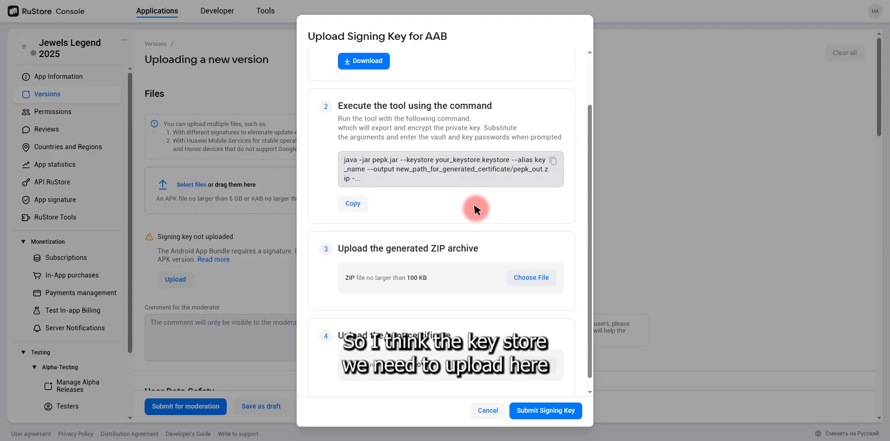
scroll(473, 206, "down", 1)
scroll(474, 207, "up", 2)
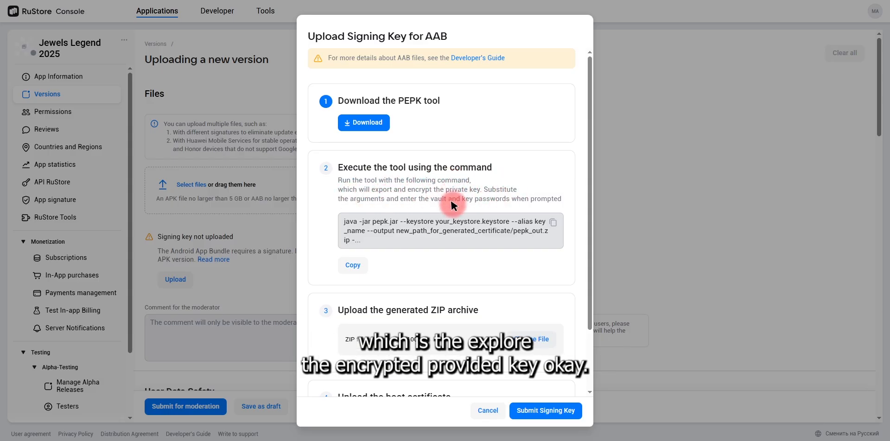
scroll(397, 249, "down", 1)
scroll(396, 249, "down", 3)
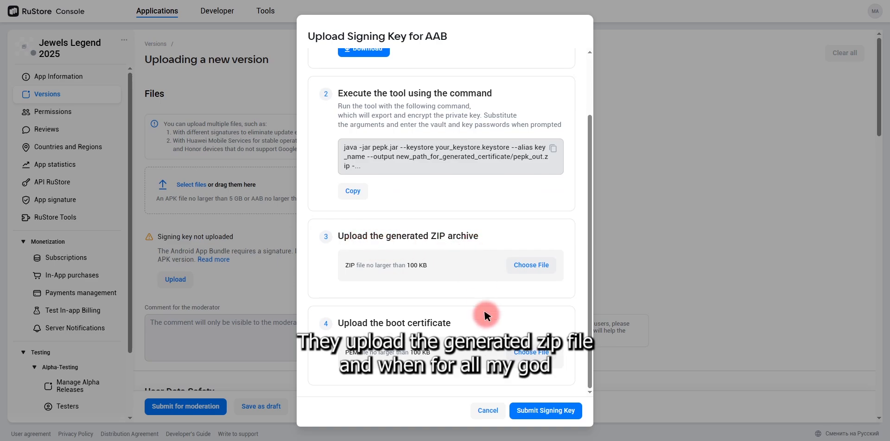
scroll(453, 236, "up", 4)
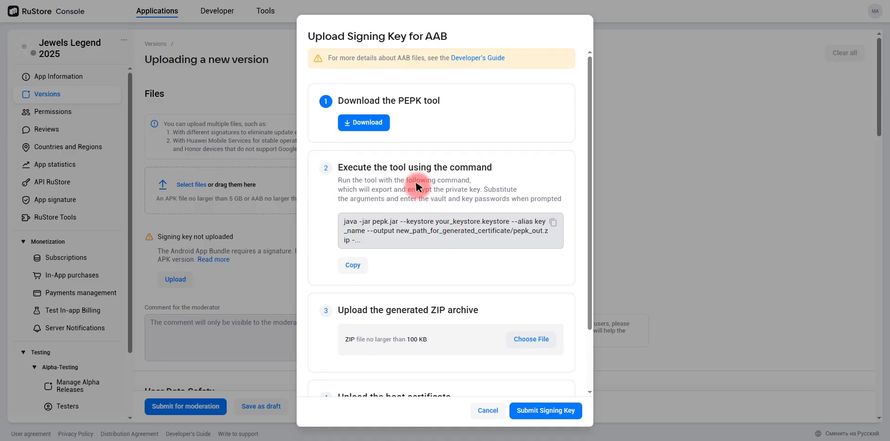
scroll(415, 185, "down", 3)
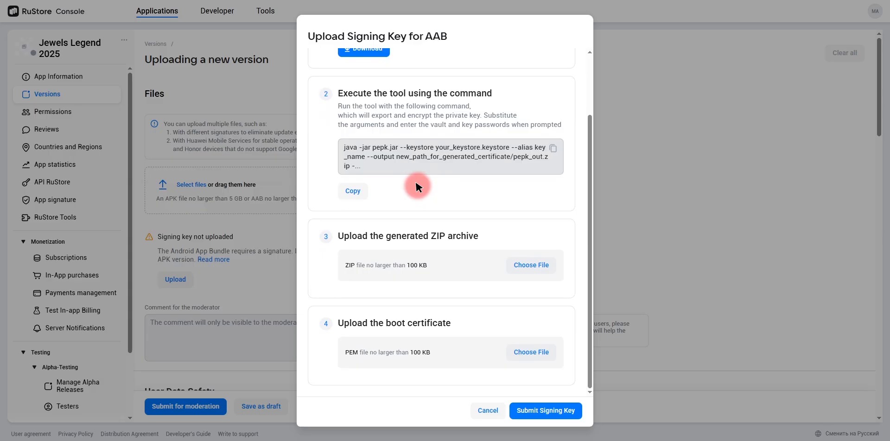
Step: Download the PEPK tool and close the signing key dialog
scroll(415, 185, "up", 3)
left_click(360, 124)
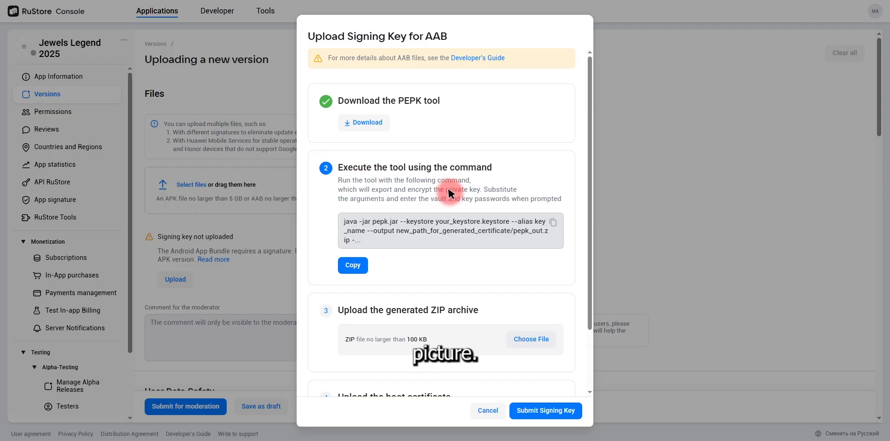
scroll(449, 192, "down", 2)
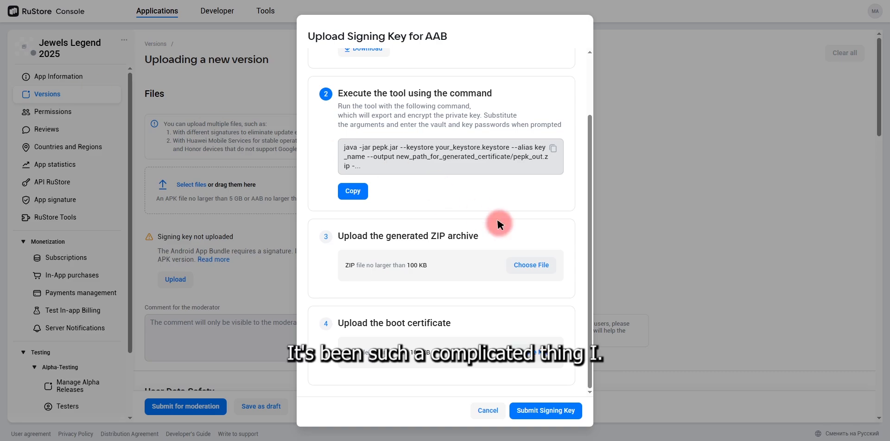
left_click(279, 237)
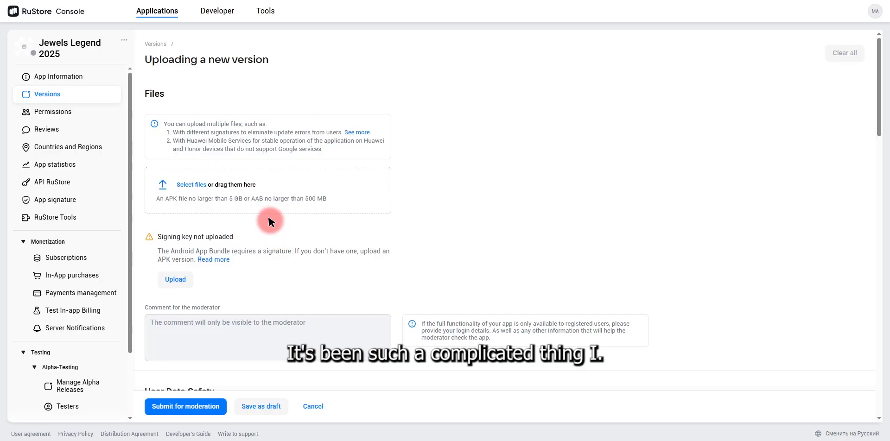
Step: Reopen the signing key upload and browse the game's project folder for the ZIP archive stage with all file types shown
left_click(169, 278)
scroll(402, 258, "down", 2)
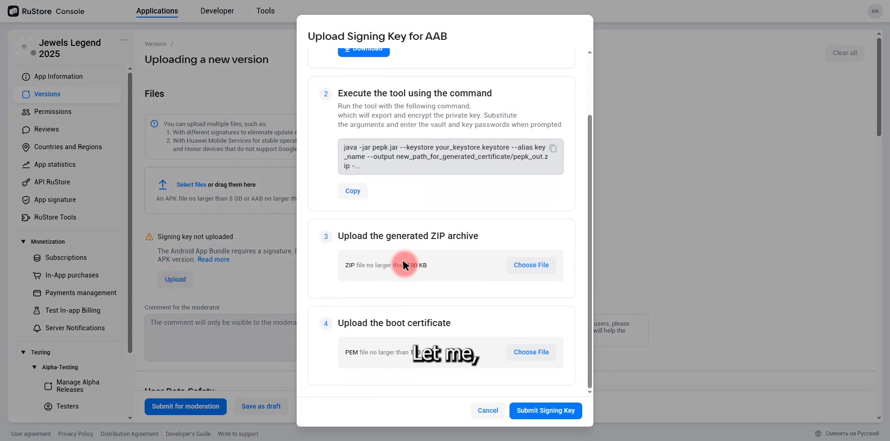
left_click(531, 266)
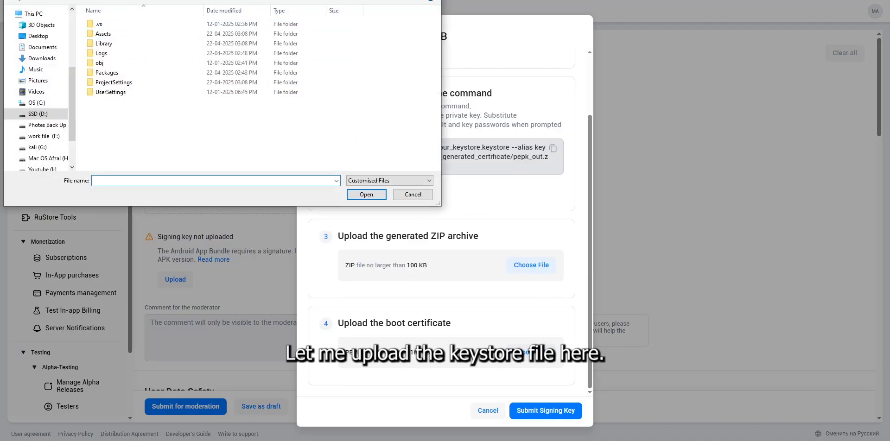
key("alt+Up")
key("alt+Up")
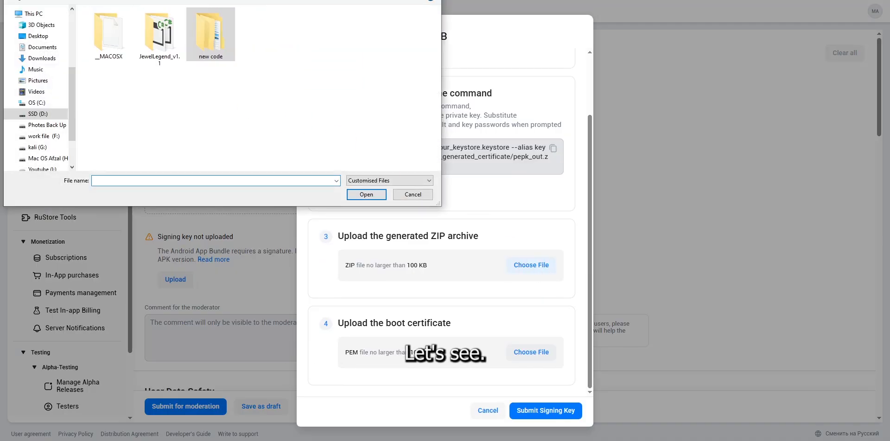
left_click(383, 180)
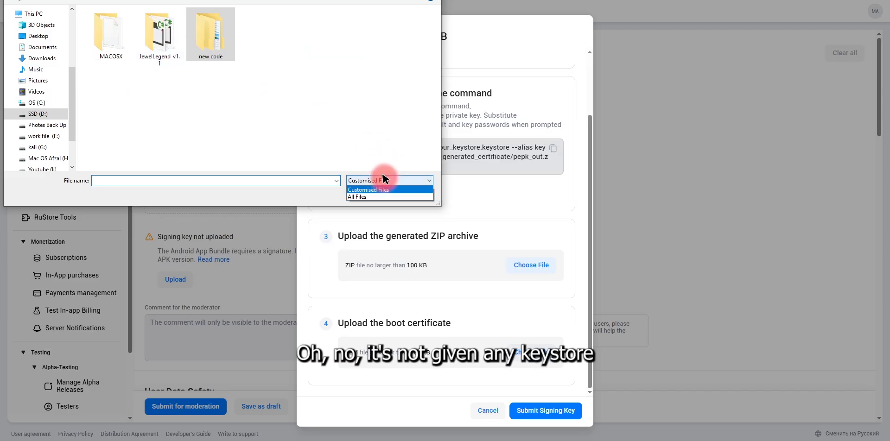
left_click(370, 195)
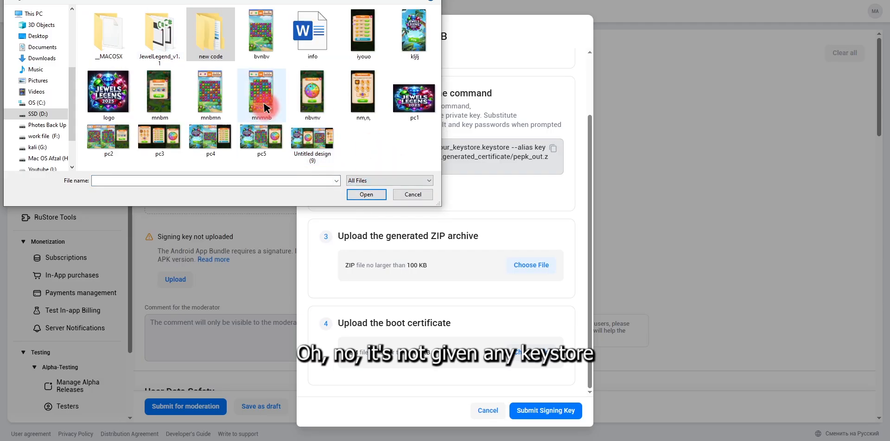
Step: Try to use the Jewels Legend 2025 keystore from the JewelLegend_v1.1 folder as the ZIP archive and remove it again
double_click(198, 32)
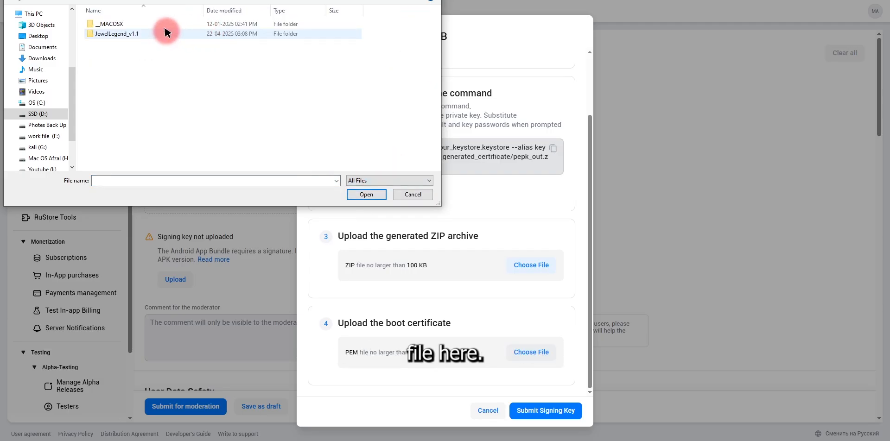
double_click(120, 33)
scroll(182, 107, "down", 3)
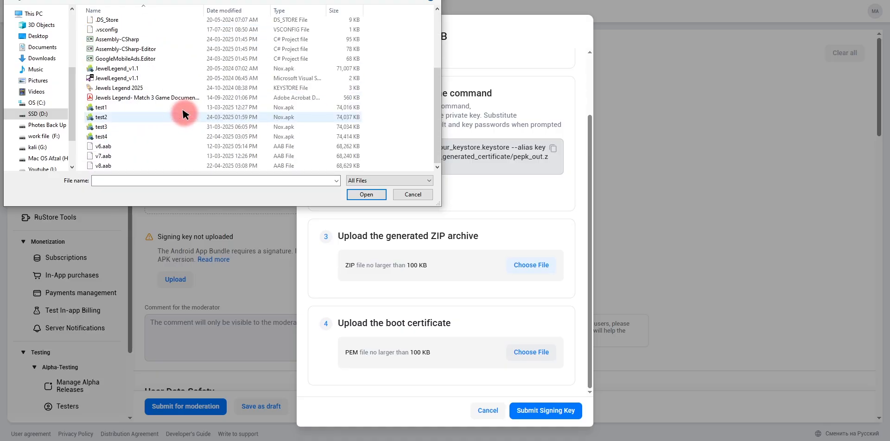
double_click(169, 87)
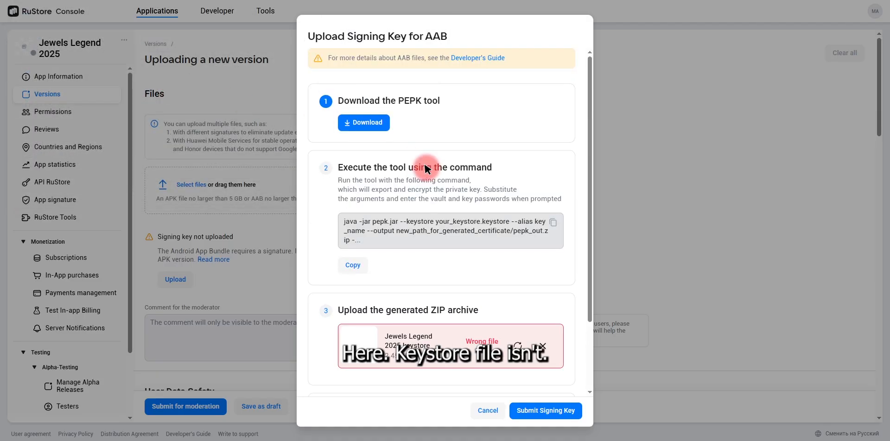
left_click(543, 343)
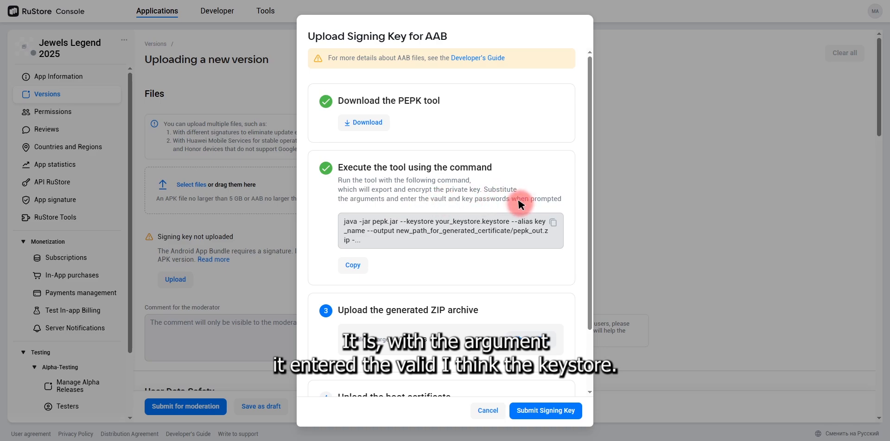
Step: Switch to File Explorer and open the Jewels Legend 2025 keystore from the JewelLegend_v1.1 folder in KeyStore Explorer
left_click(235, 440)
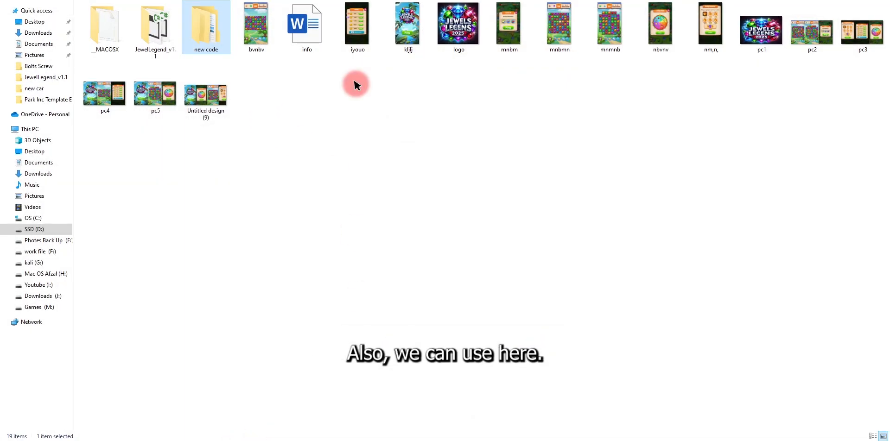
double_click(209, 32)
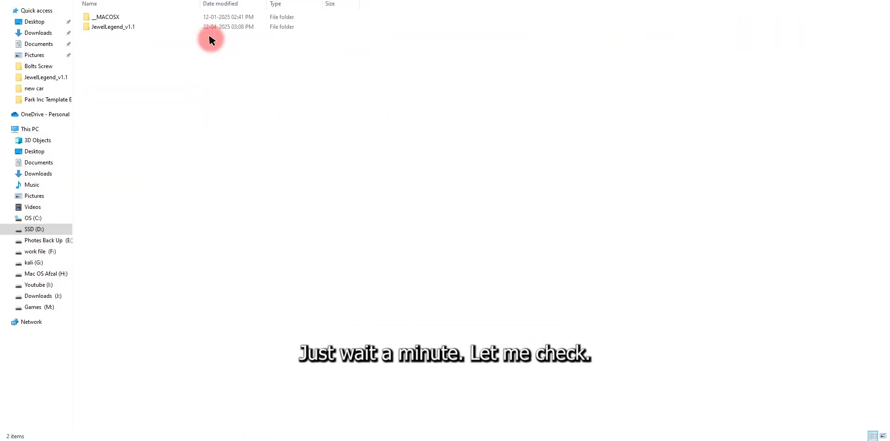
double_click(139, 27)
left_click(104, 172)
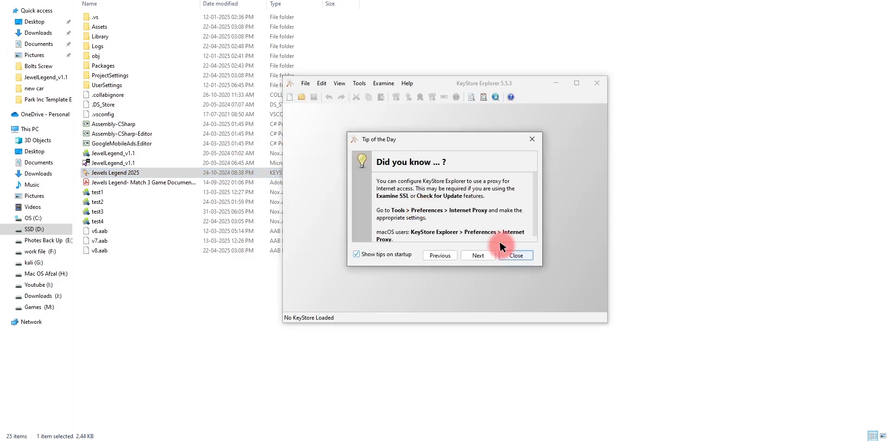
Step: Dismiss the startup tip, unlock the keystore with its password and decline visiting the website for the newer version
left_click(512, 254)
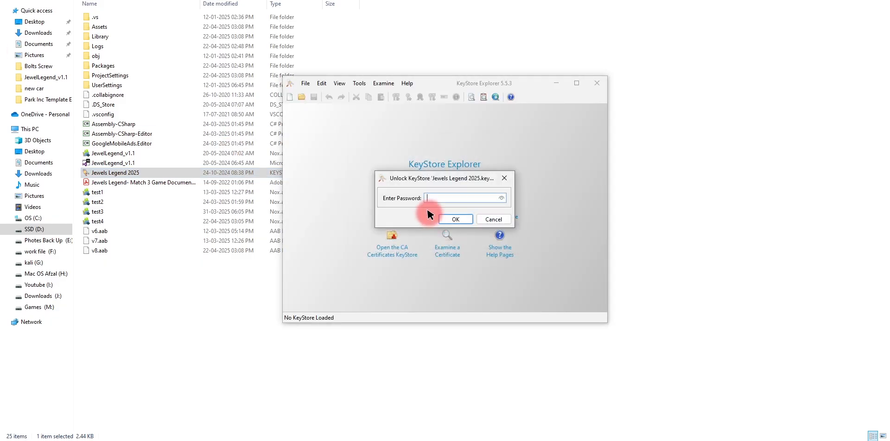
type("•••••••••••")
key("Return")
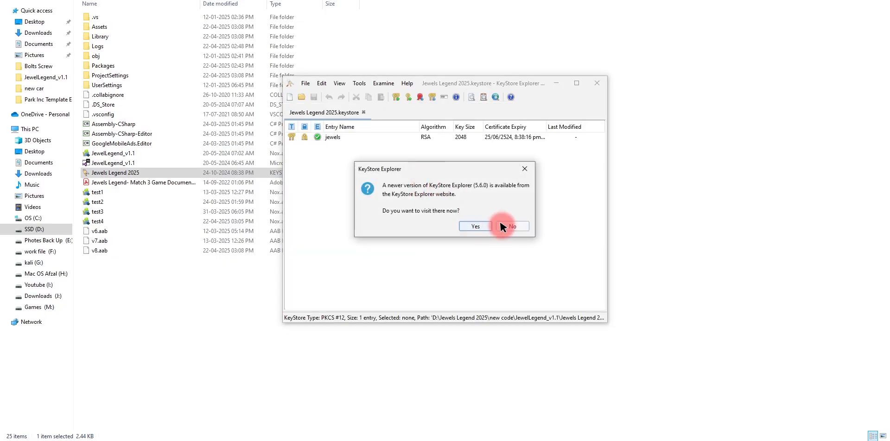
left_click(506, 225)
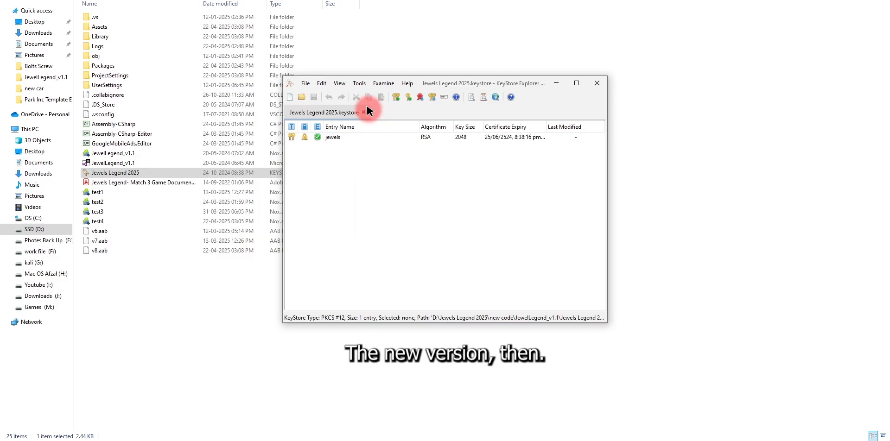
Step: Look through the KeyStore Explorer commands for the jewels entry and check which boot certificate file RuStore requires
left_click(337, 139)
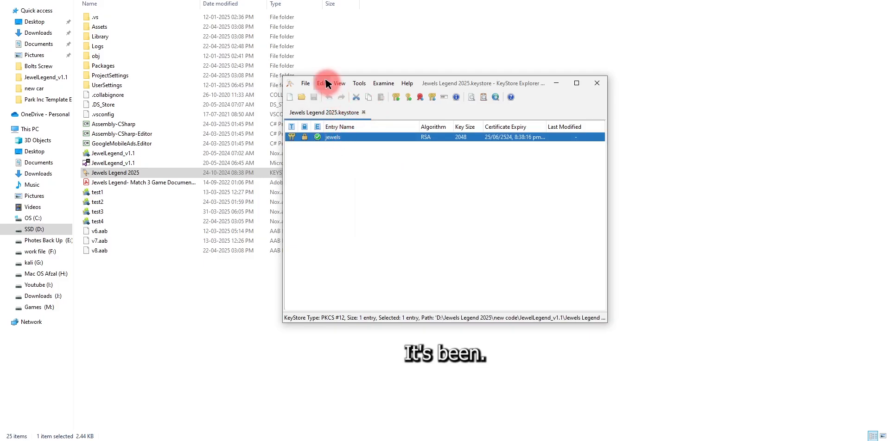
left_click(306, 83)
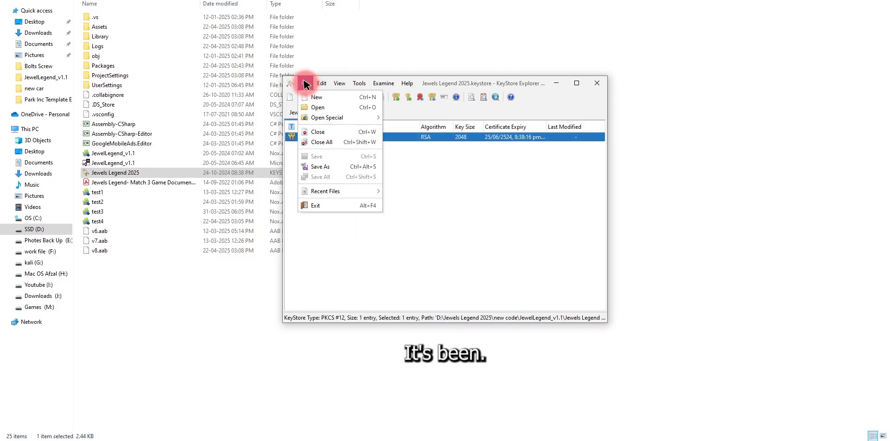
mouse_move(334, 191)
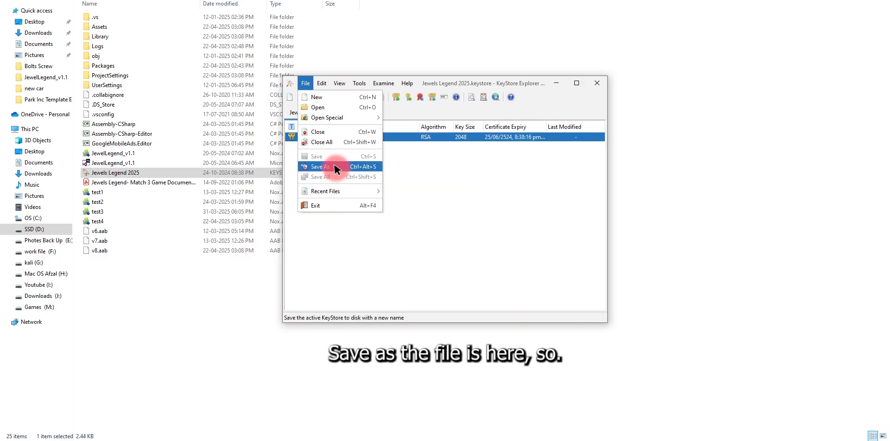
mouse_move(341, 83)
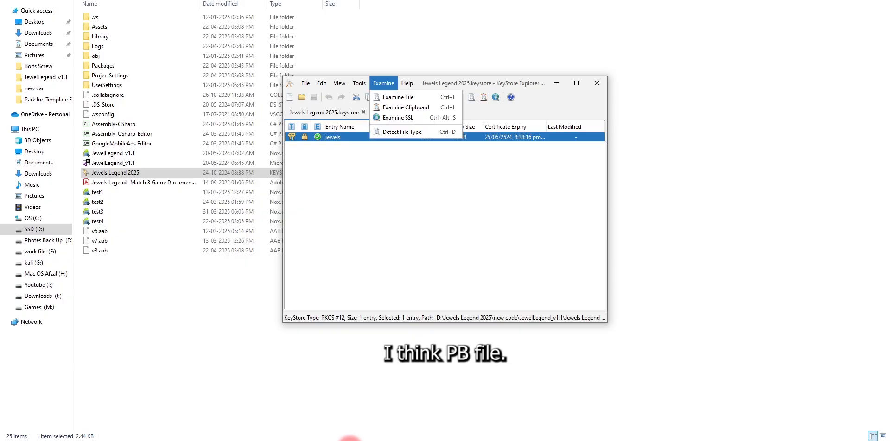
mouse_move(350, 439)
left_click(327, 410)
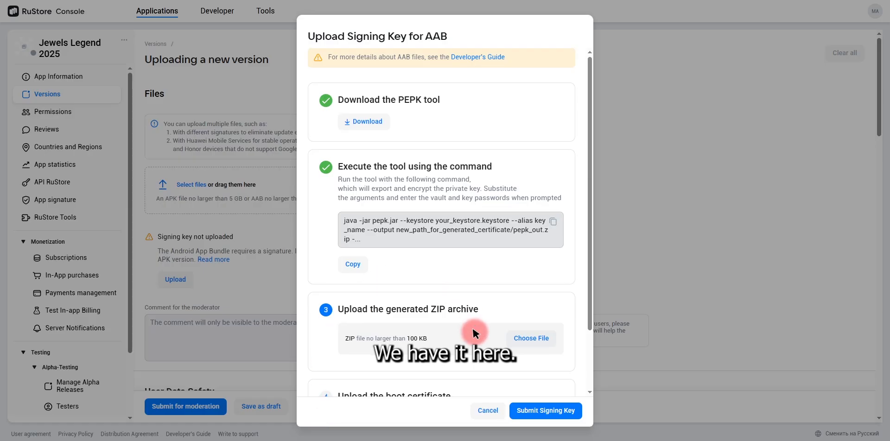
scroll(472, 326, "down", 2)
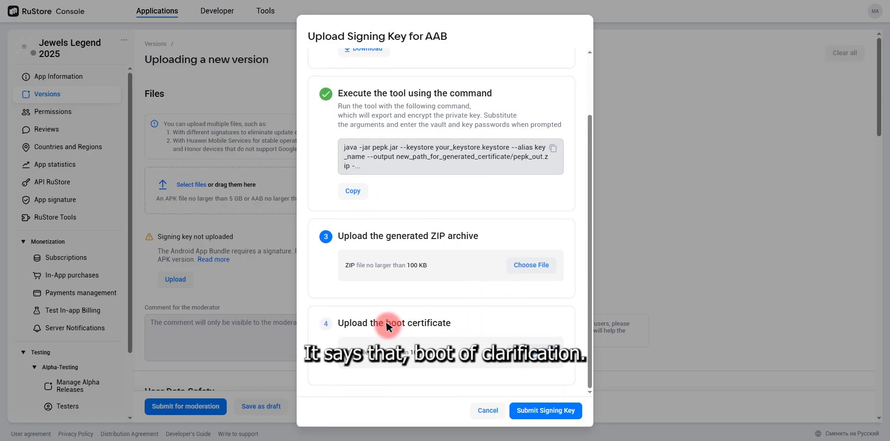
left_click(417, 439)
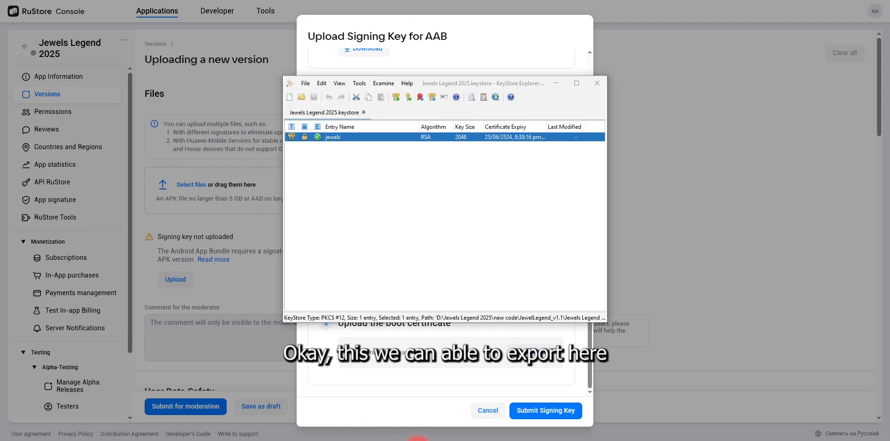
left_click(361, 83)
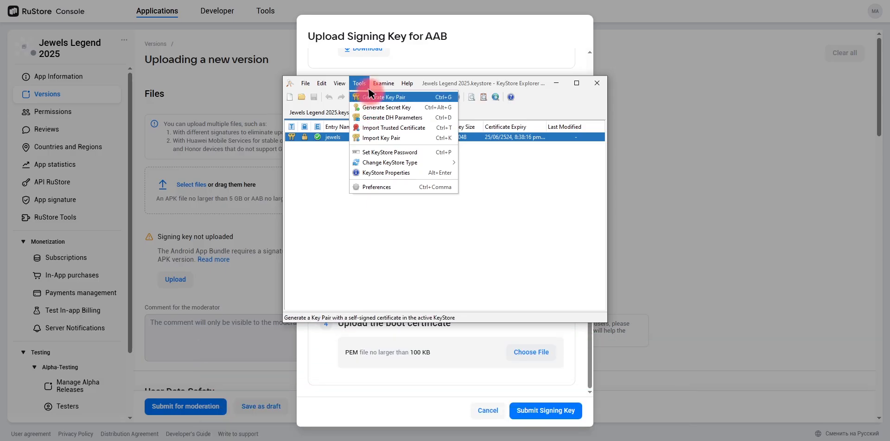
Step: Export the jewels entry's certificate in X.509 format with PEM encoding as .cer into the desktop's app work folder
left_click(324, 134)
double_click(327, 137)
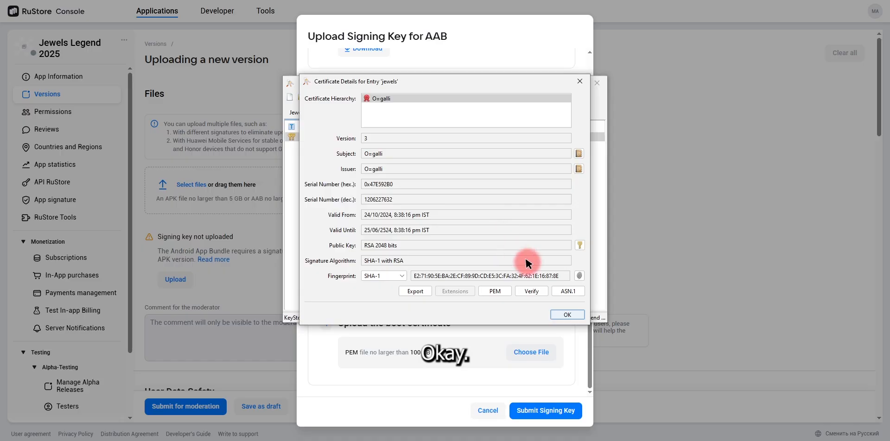
left_click(416, 291)
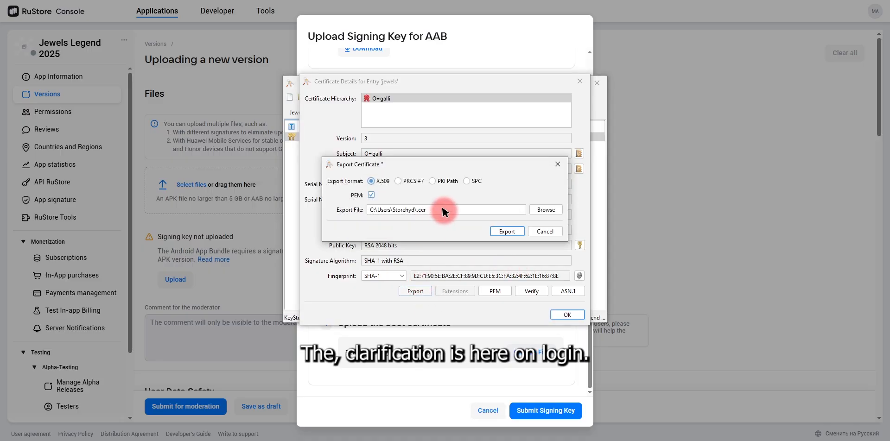
left_click(545, 210)
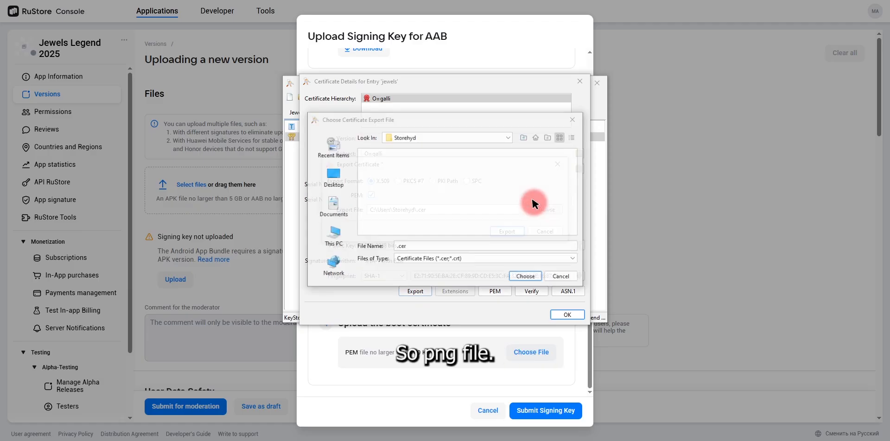
left_click(338, 180)
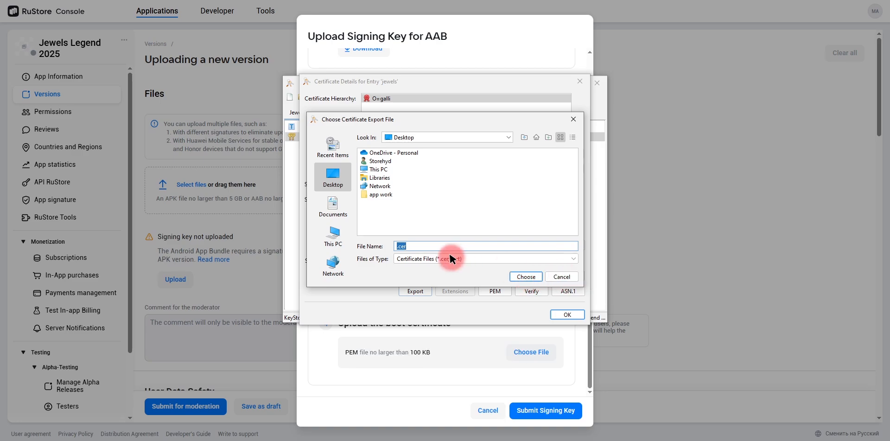
left_click(383, 195)
left_click(532, 277)
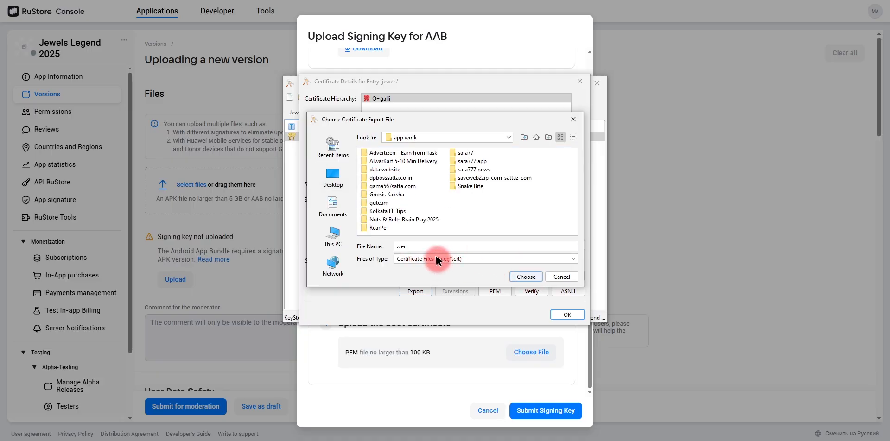
left_click(525, 276)
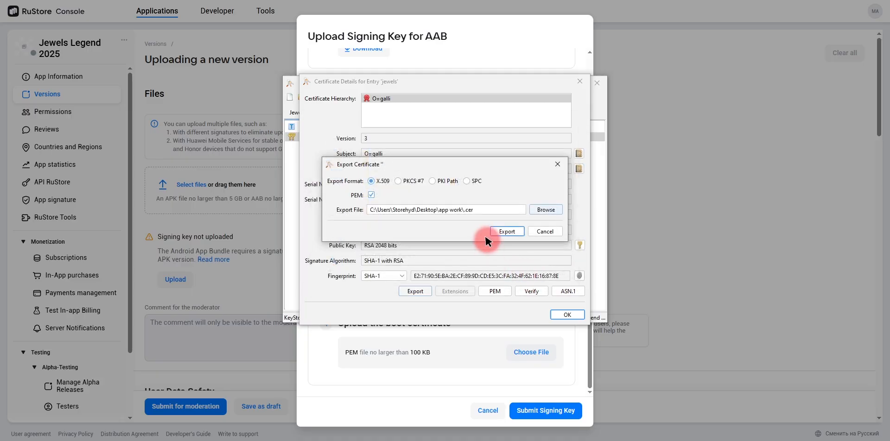
left_click(499, 231)
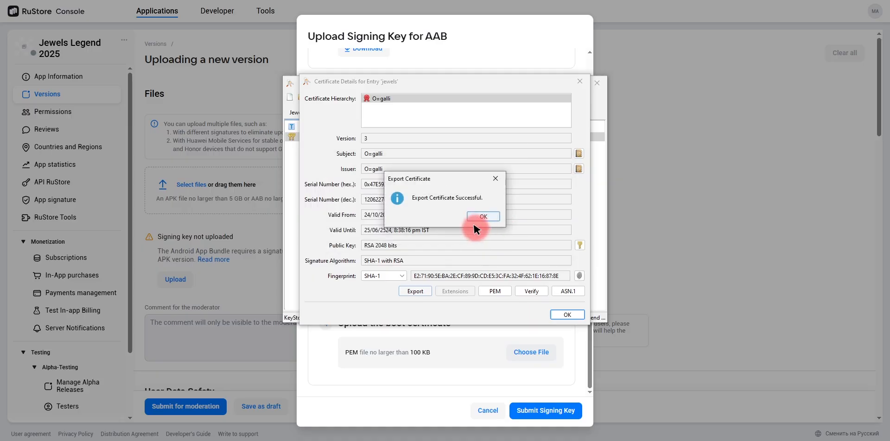
left_click(474, 214)
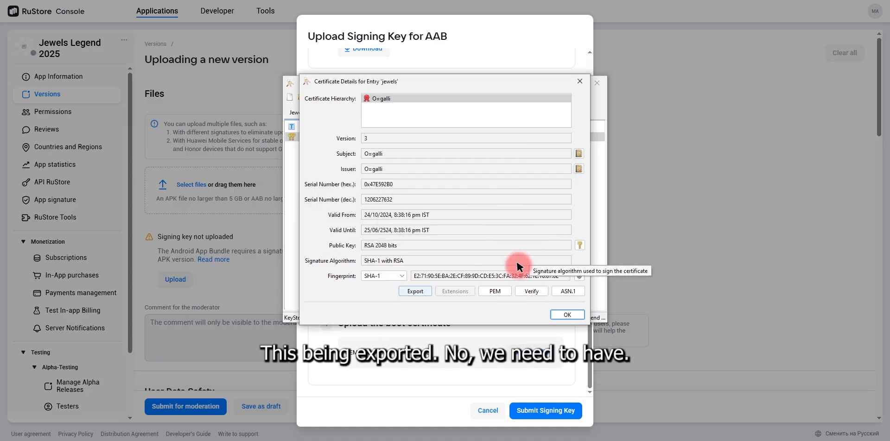
Step: Export the jewels certificate's PEM text to the desktop as .PEM and close the certificate details
left_click(493, 291)
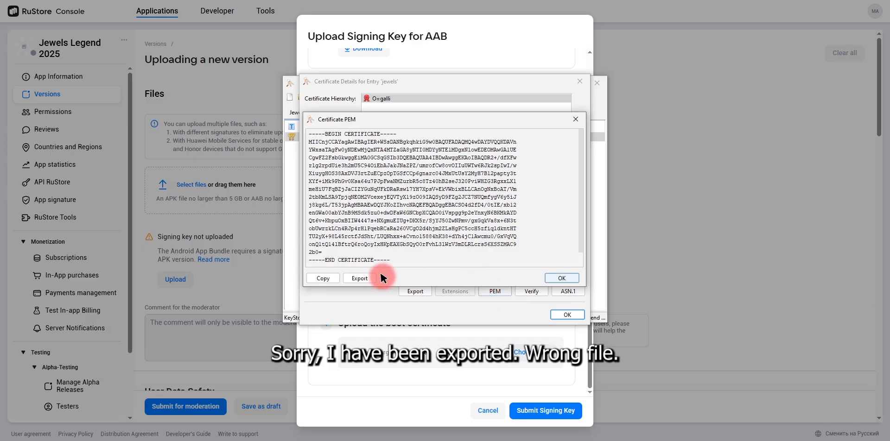
left_click(361, 278)
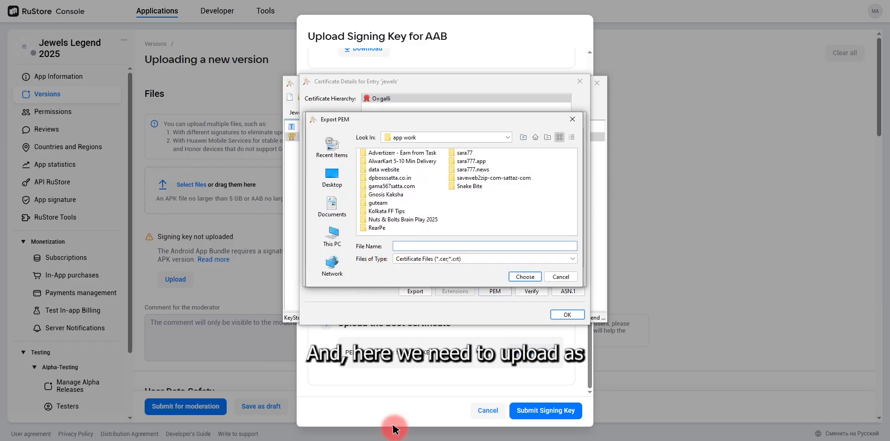
left_click(435, 52)
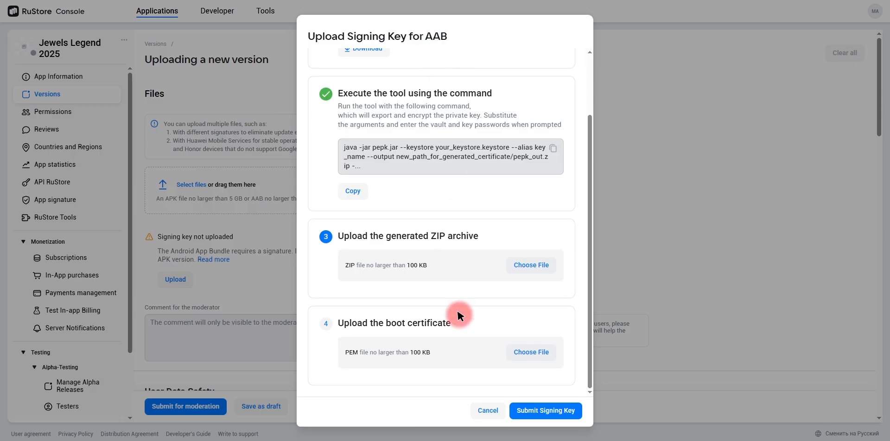
right_click(346, 348)
left_click(376, 192)
left_click(414, 440)
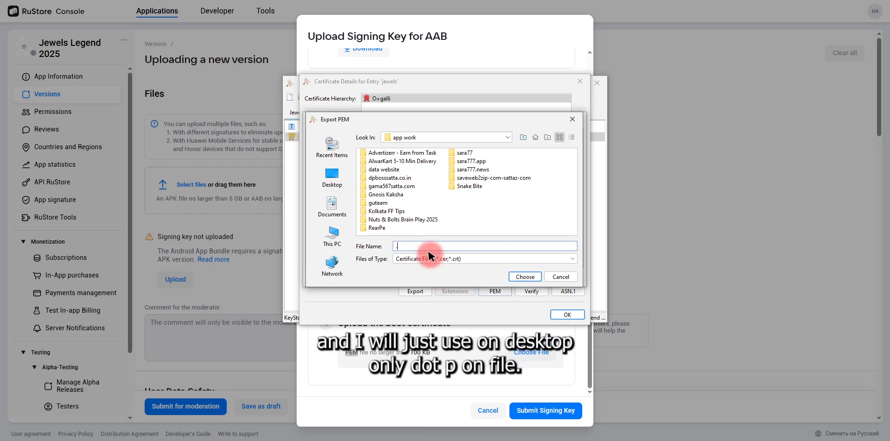
left_click(327, 178)
left_click(407, 246)
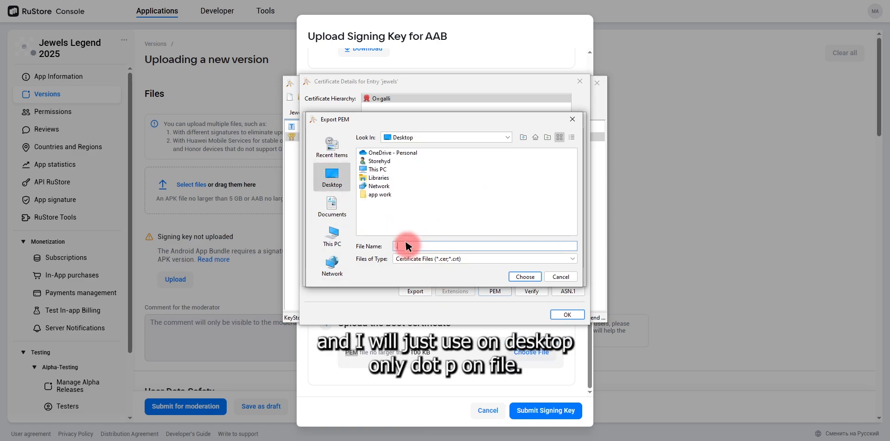
left_click(525, 277)
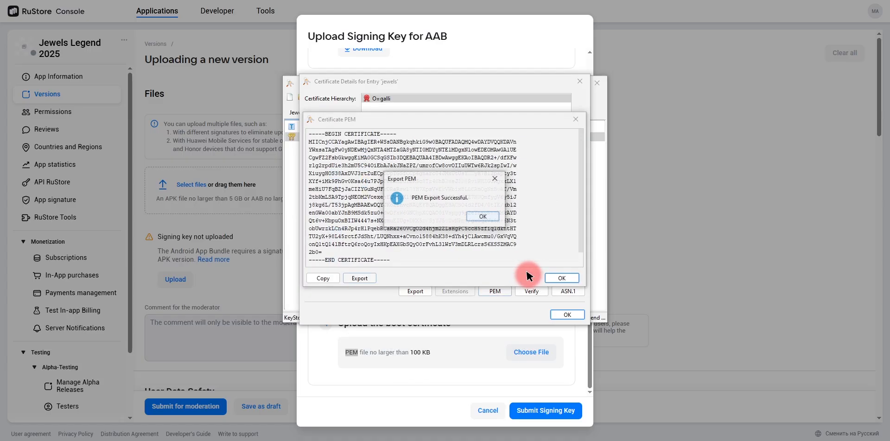
left_click(479, 214)
left_click(573, 119)
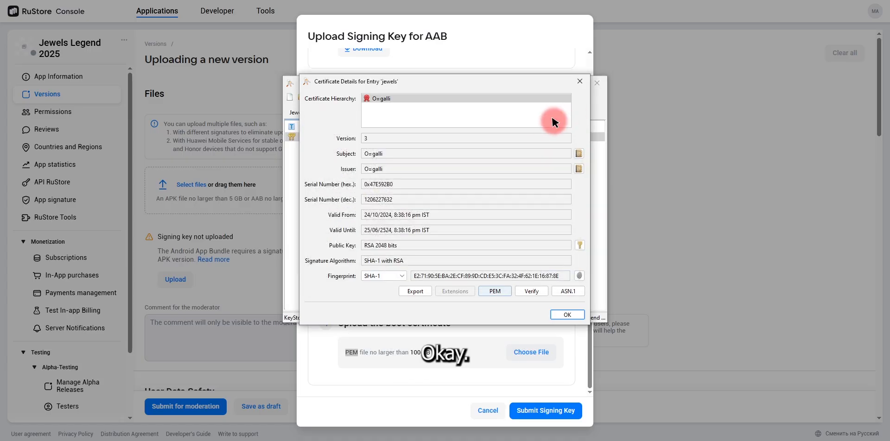
left_click(579, 81)
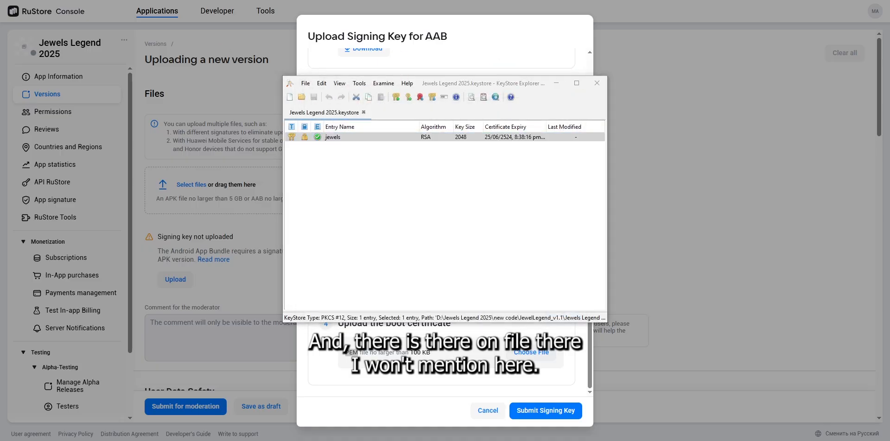
Step: Look through the KeyStore Explorer commands and the jewels entry's export, certificate chain and signing options, and close the program
double_click(423, 140)
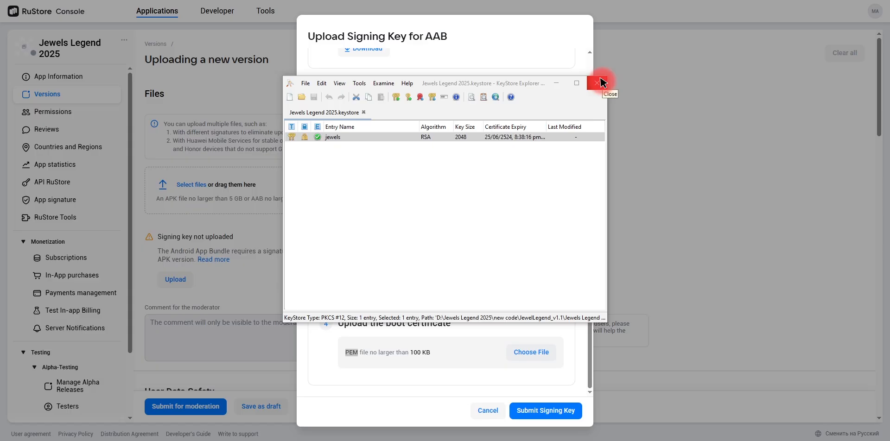
left_click(374, 86)
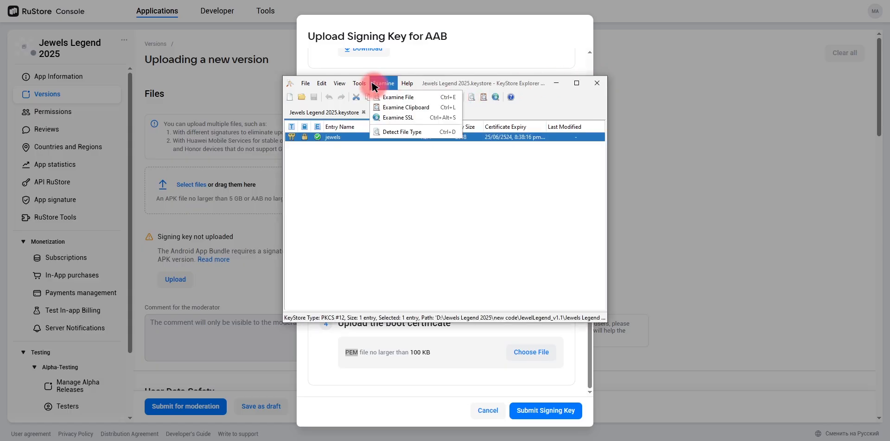
left_click(360, 178)
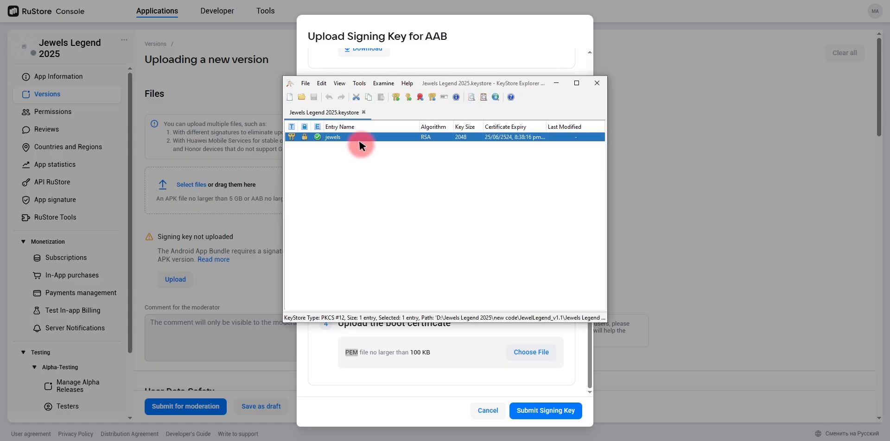
left_click(380, 83)
left_click(407, 84)
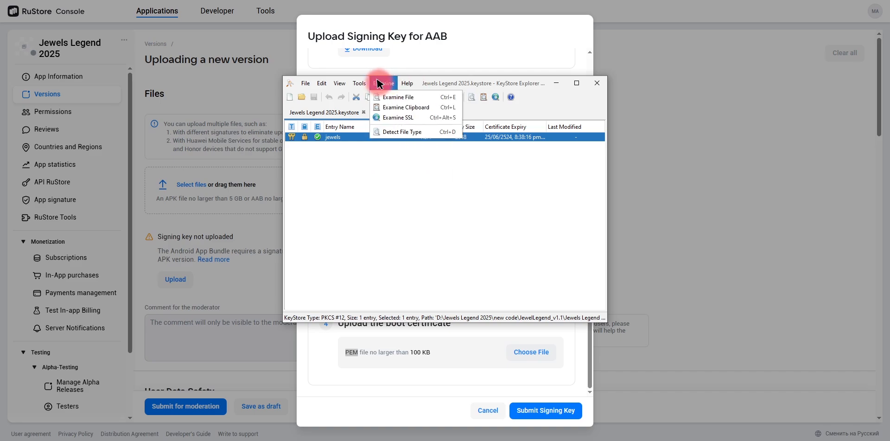
mouse_move(362, 84)
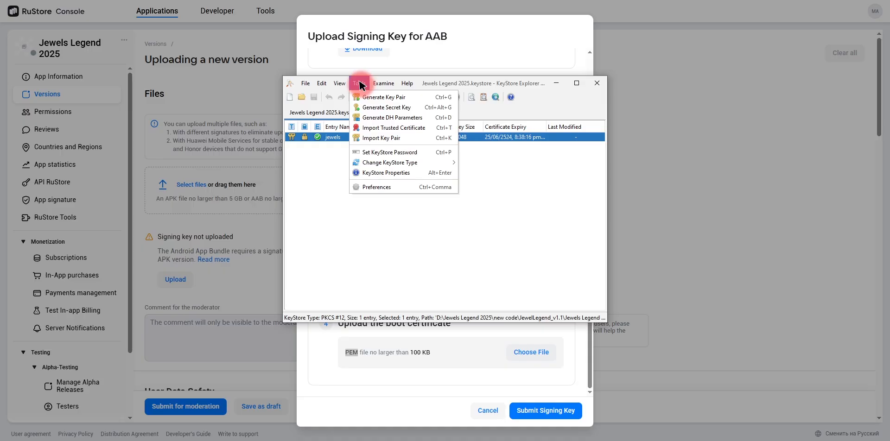
mouse_move(324, 86)
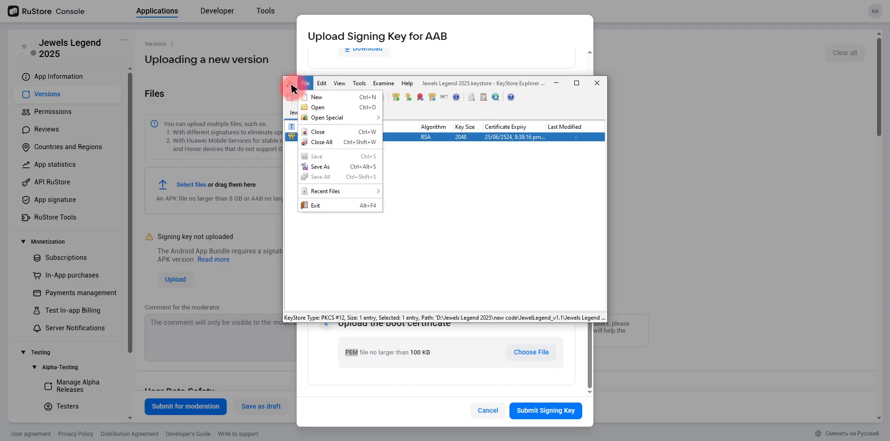
left_click(492, 235)
right_click(369, 137)
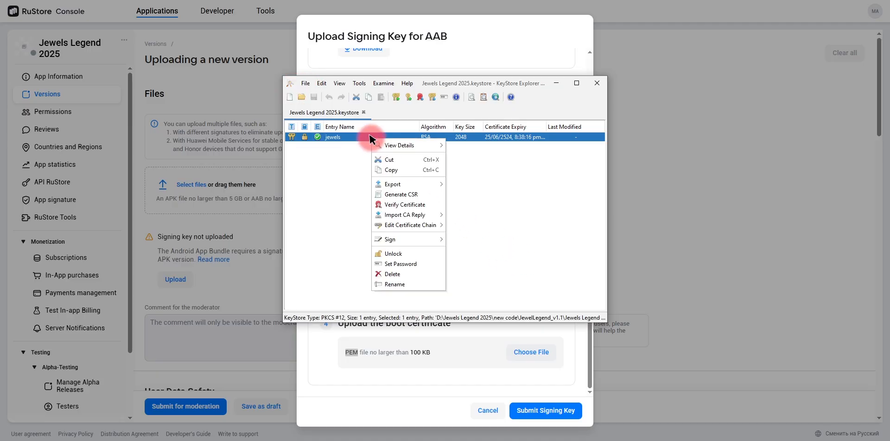
mouse_move(411, 222)
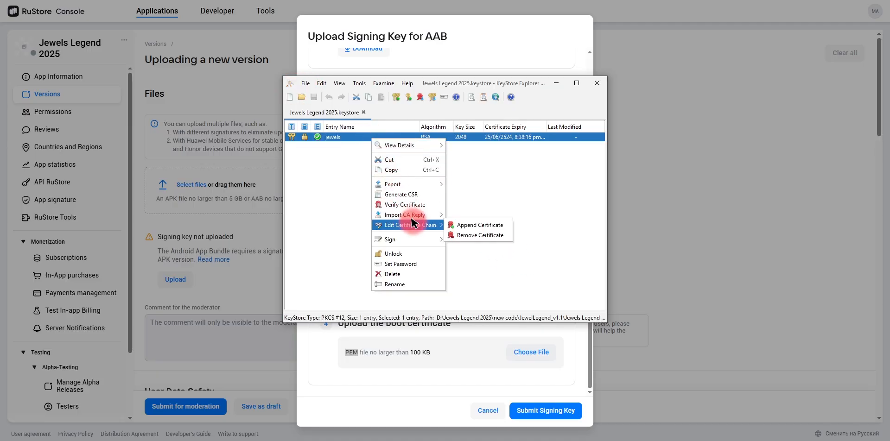
mouse_move(419, 240)
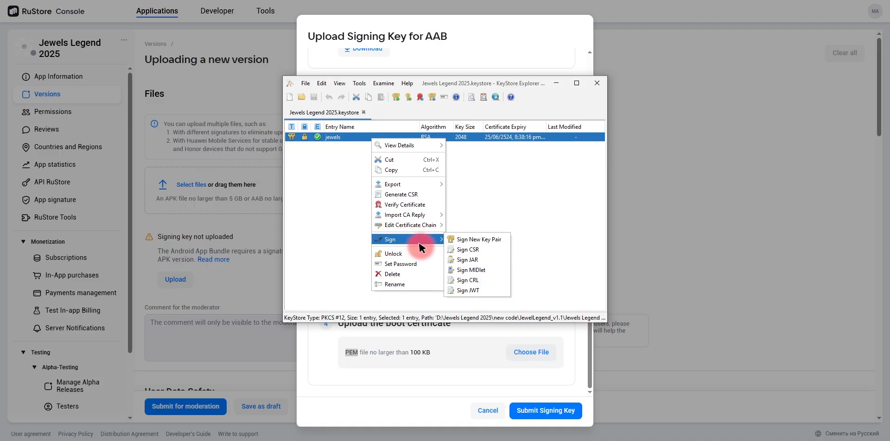
left_click(597, 83)
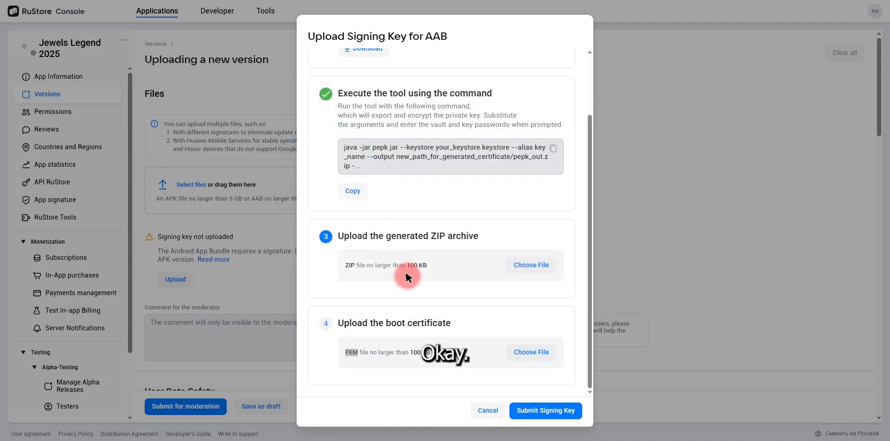
Step: Try to upload the .PEM file from the desktop as the boot certificate, and remove it from the form
left_click(528, 349)
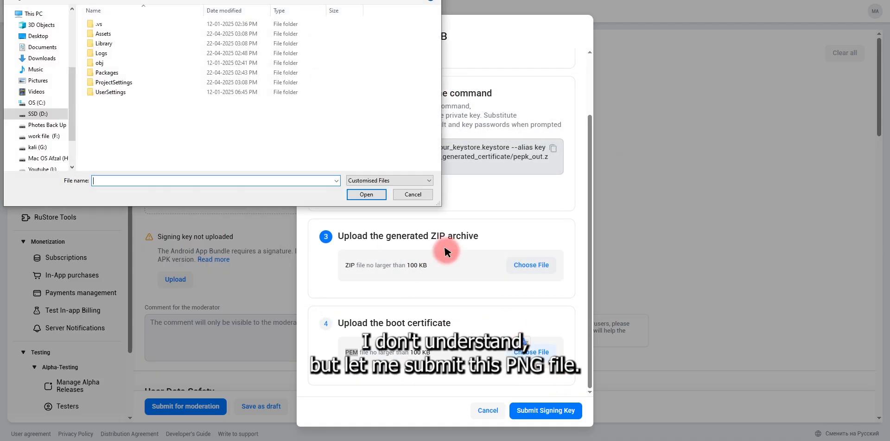
left_click(33, 36)
double_click(159, 32)
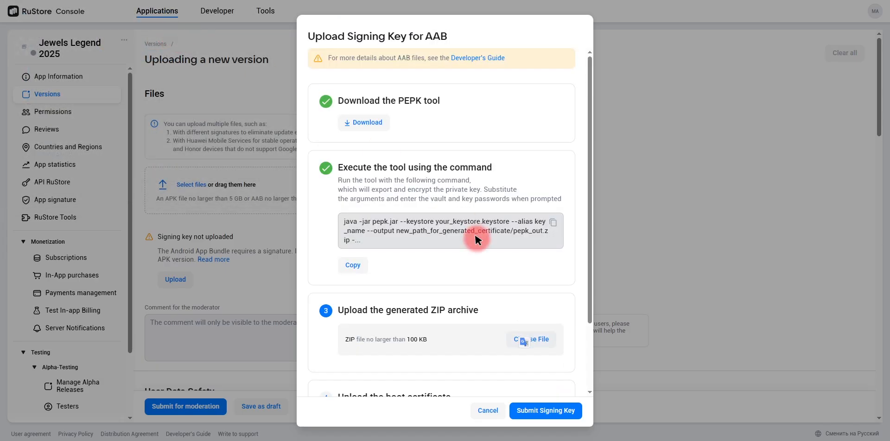
scroll(478, 236, "down", 3)
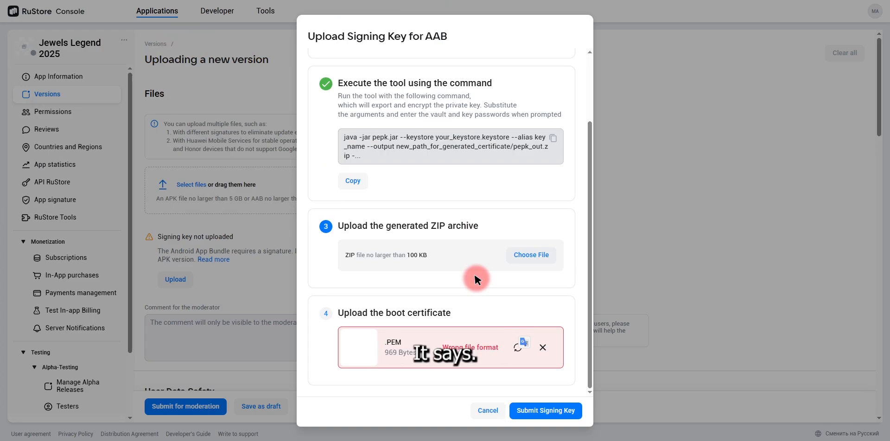
left_click(540, 348)
Step: Upload the .cer file from the desktop's app work folder as the boot certificate and submit the signing key
left_click(528, 348)
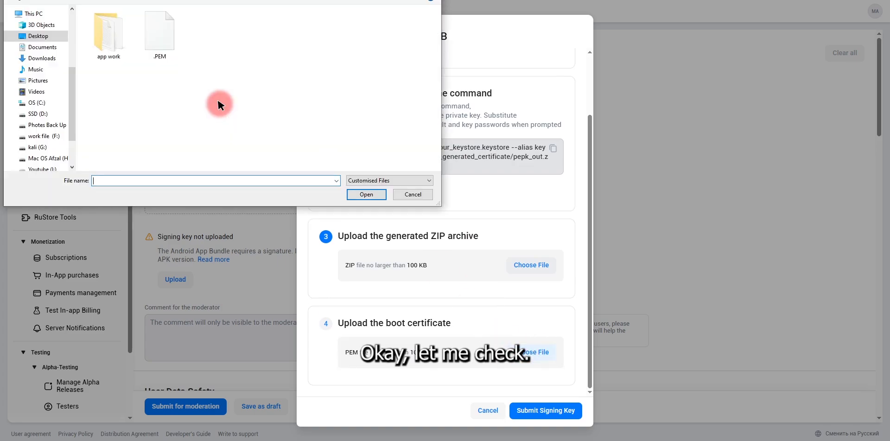
double_click(120, 41)
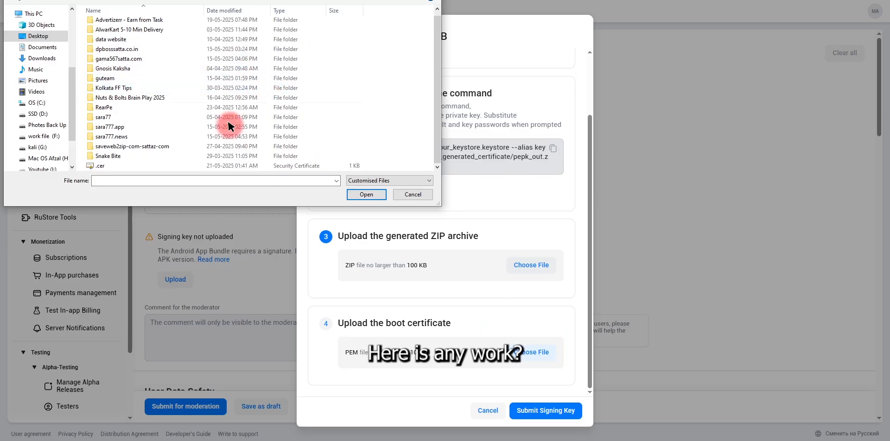
double_click(139, 162)
scroll(460, 312, "down", 2)
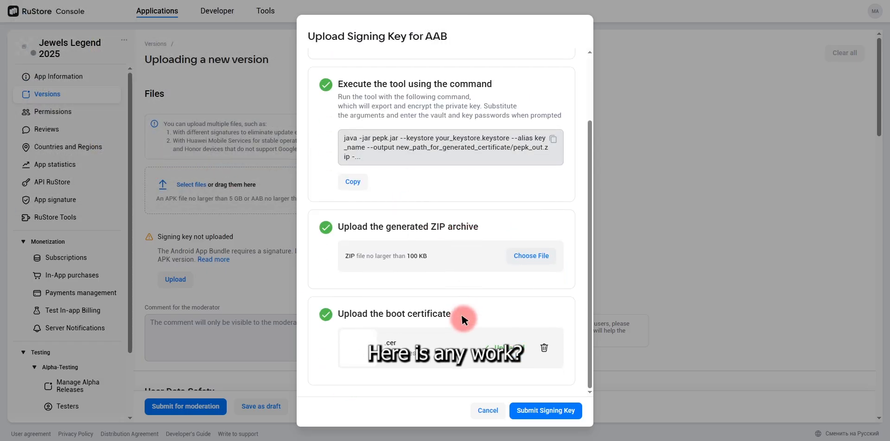
scroll(472, 246, "up", 2)
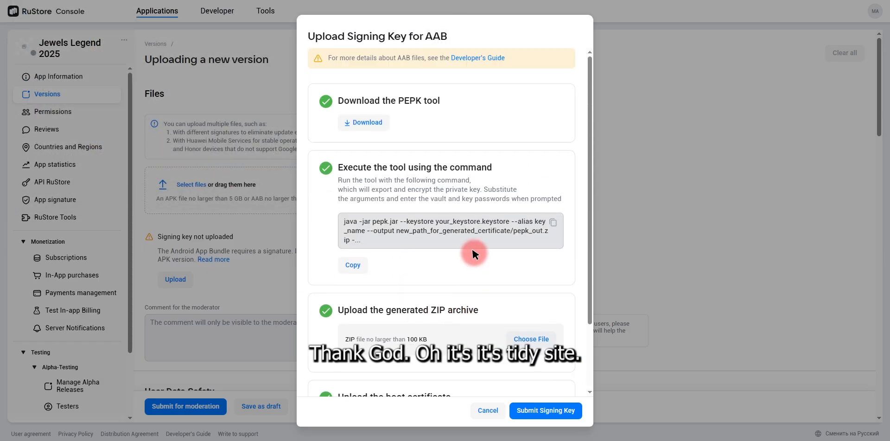
scroll(472, 254, "down", 2)
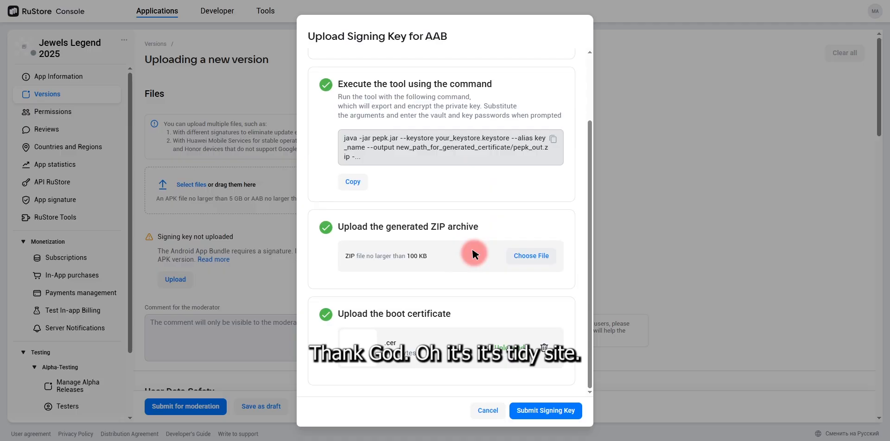
left_click(545, 410)
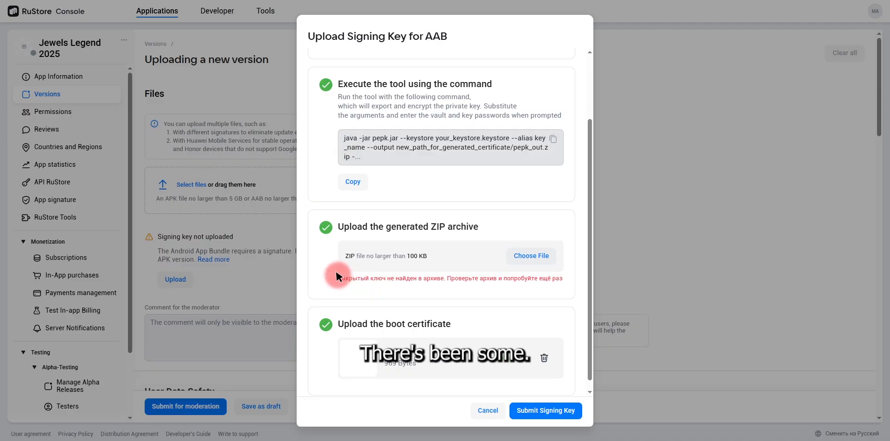
Step: Copy the Russian error message below the ZIP archive upload and switch windows to check its meaning
left_click_drag(337, 278, 572, 277)
right_click(556, 278)
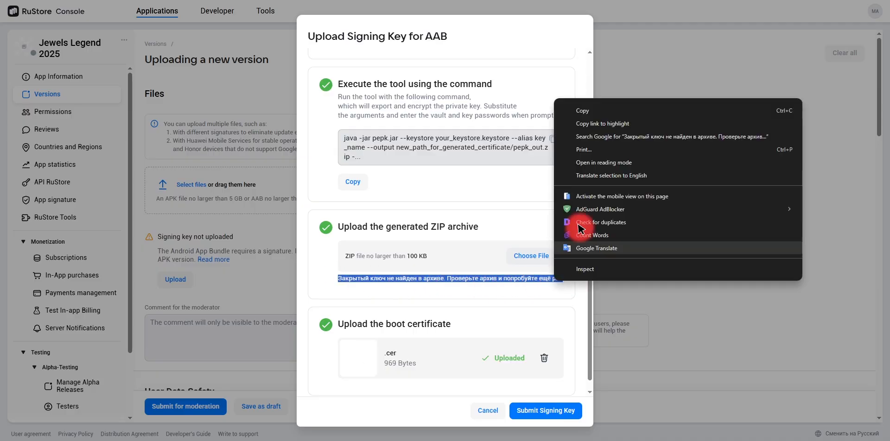
left_click(603, 110)
key("alt+Tab")
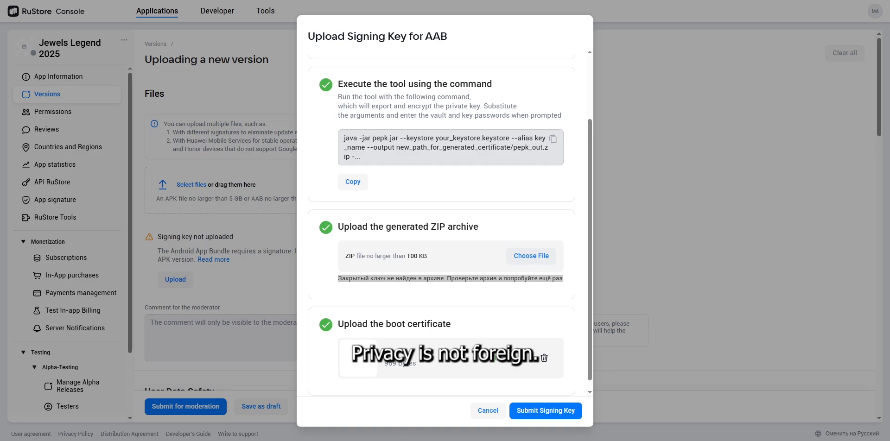
Step: Try to upload Jewels Legend 2025.keystore from the JewelLegend_v1.1 folder as the generated ZIP archive, with all file types shown
left_click(516, 258)
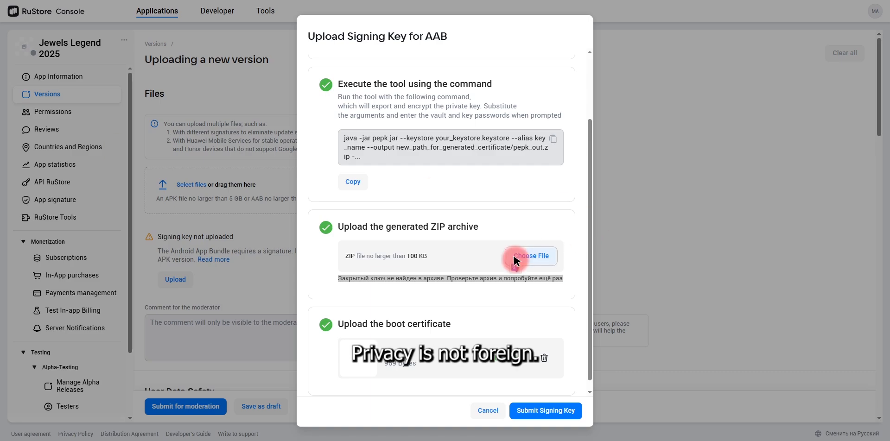
scroll(171, 82, "down", 2)
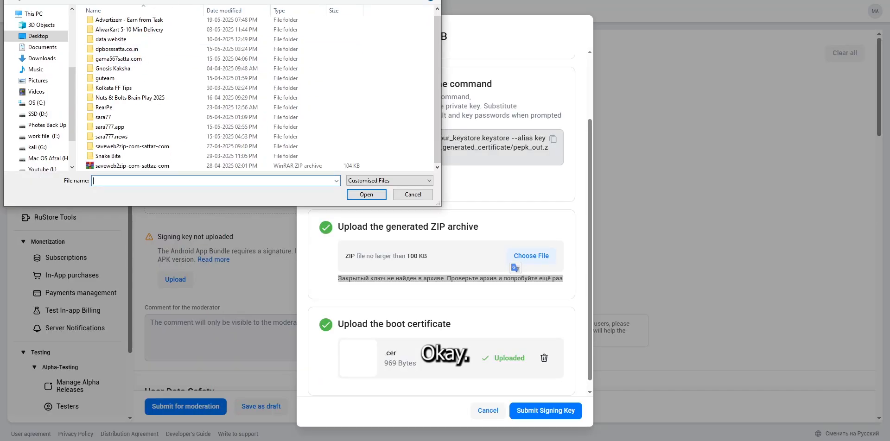
key("Return")
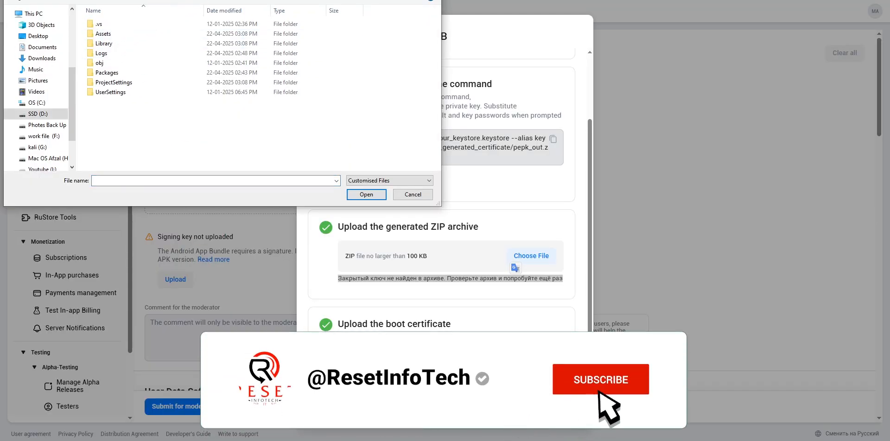
left_click(394, 180)
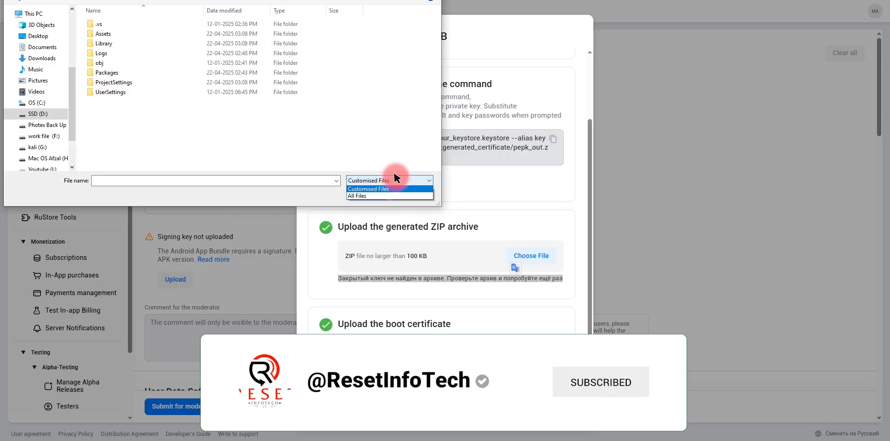
left_click(385, 197)
scroll(278, 119, "down", 3)
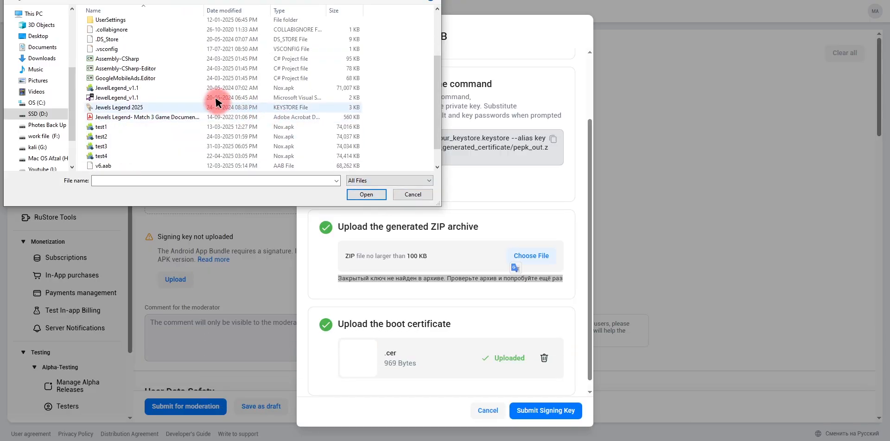
left_click(212, 98)
double_click(223, 108)
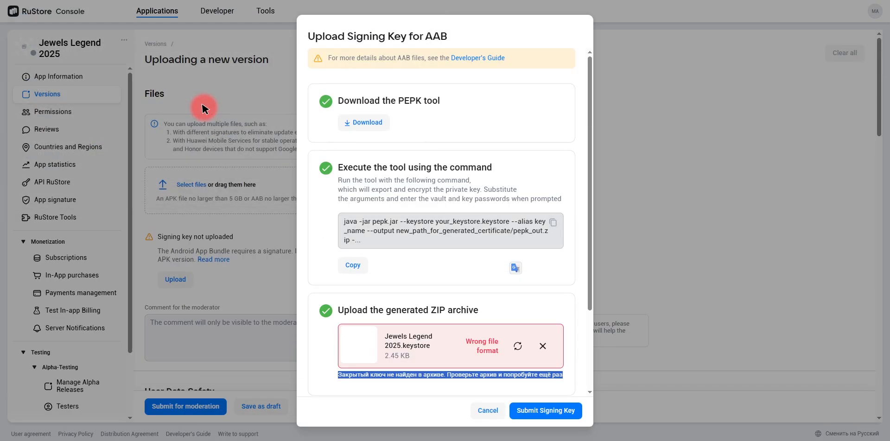
Step: Remove the keystore from the ZIP archive upload and copy Jewels Legend 2025.keystore from JewelLegend_v1.1 into the folder containing new code
scroll(526, 267, "down", 2)
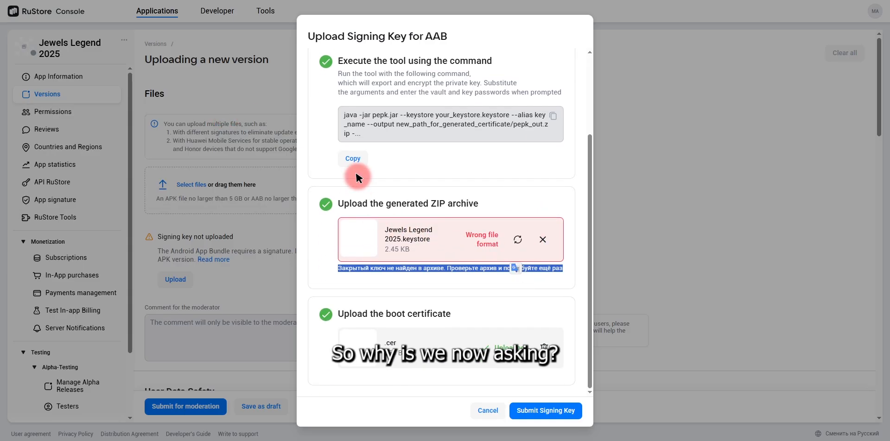
left_click(542, 239)
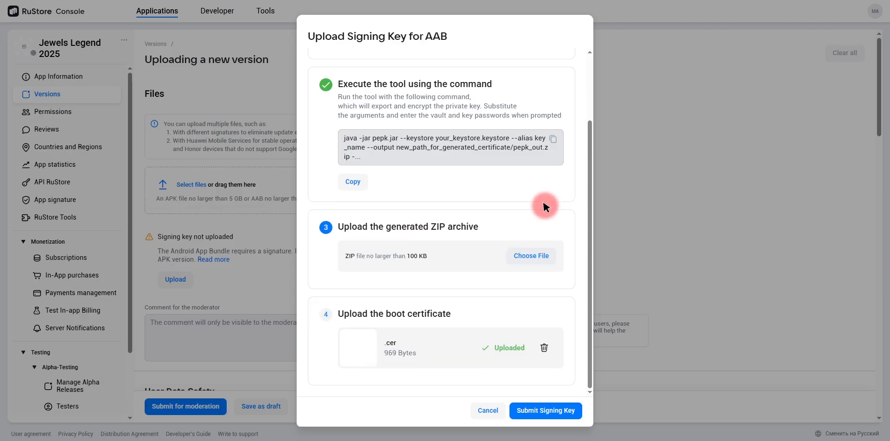
left_click(241, 440)
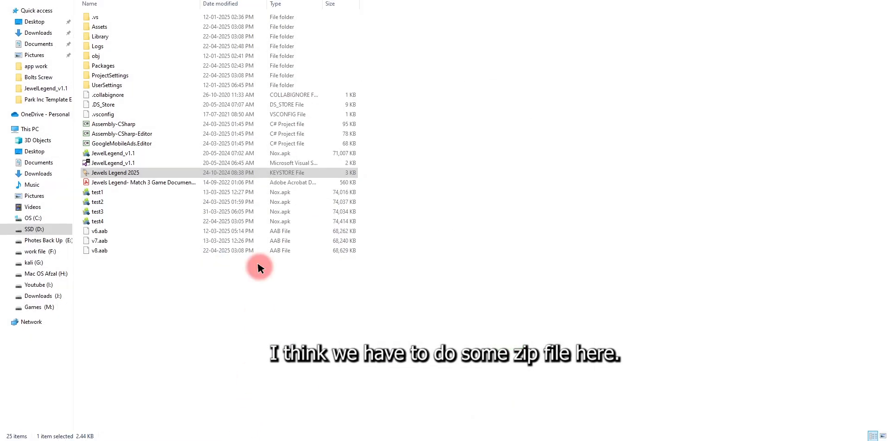
right_click(106, 170)
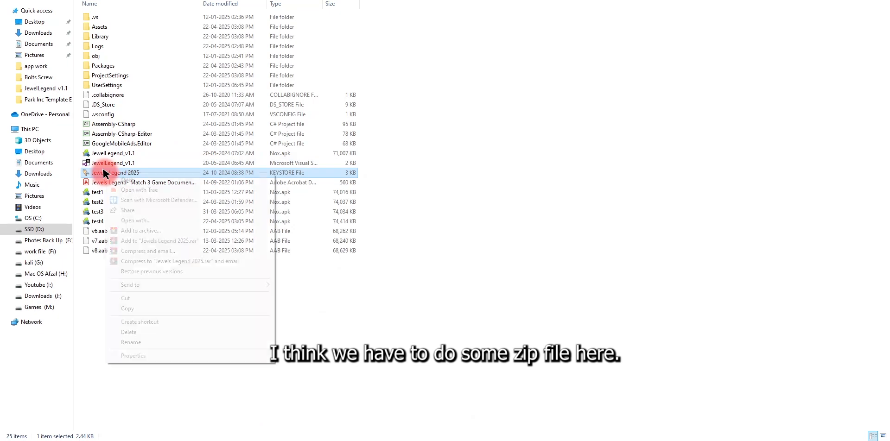
left_click(141, 308)
key("alt+Up")
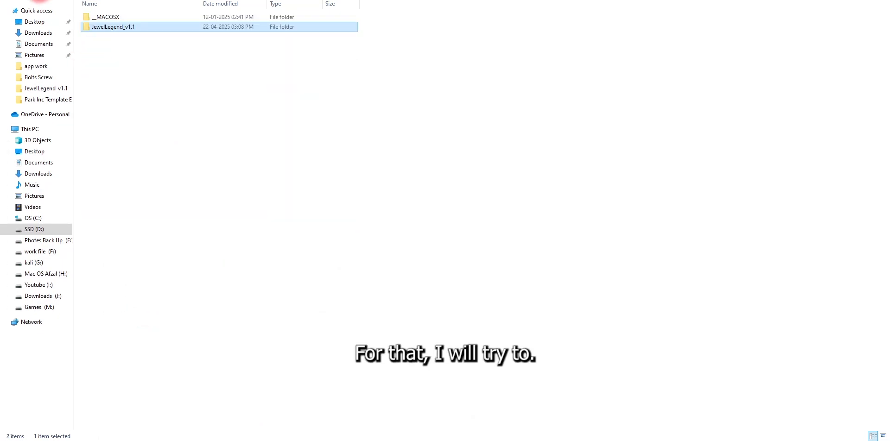
key("alt+Up")
right_click(289, 162)
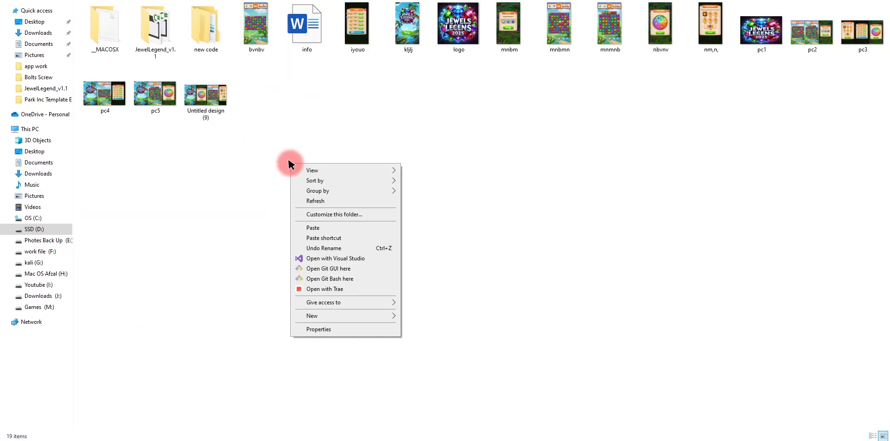
left_click(314, 228)
Step: Compress the copied Jewels Legend 2025 keystore into an archive of ZIP format in the same folder
right_click(408, 45)
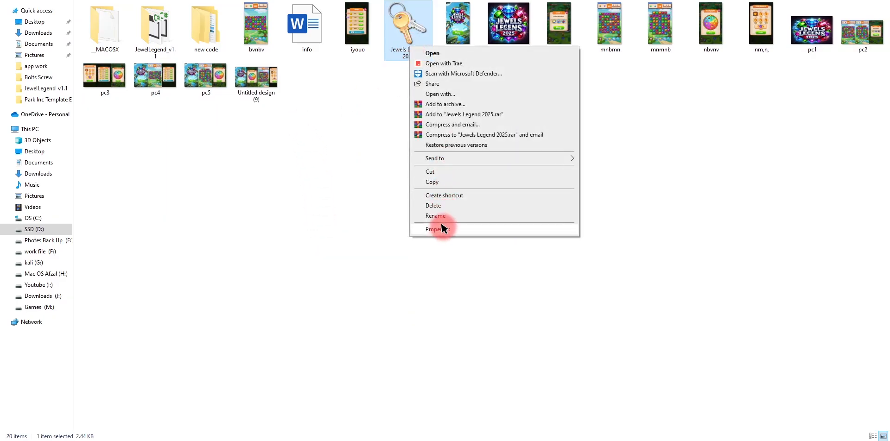
left_click(443, 107)
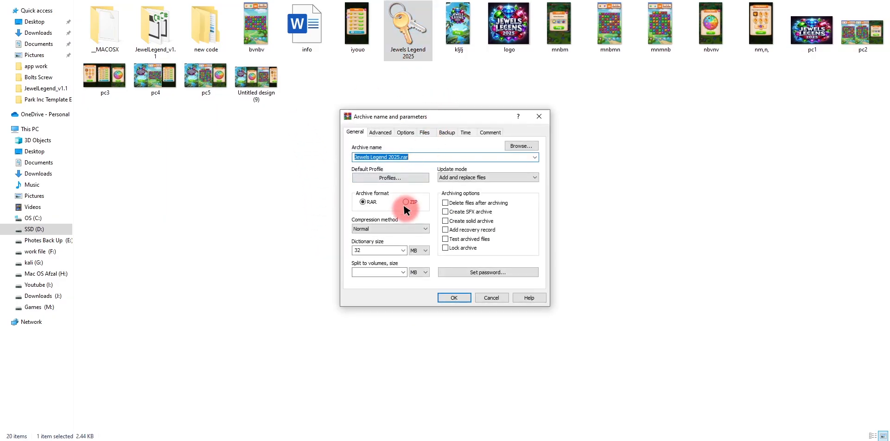
left_click(407, 203)
left_click(448, 298)
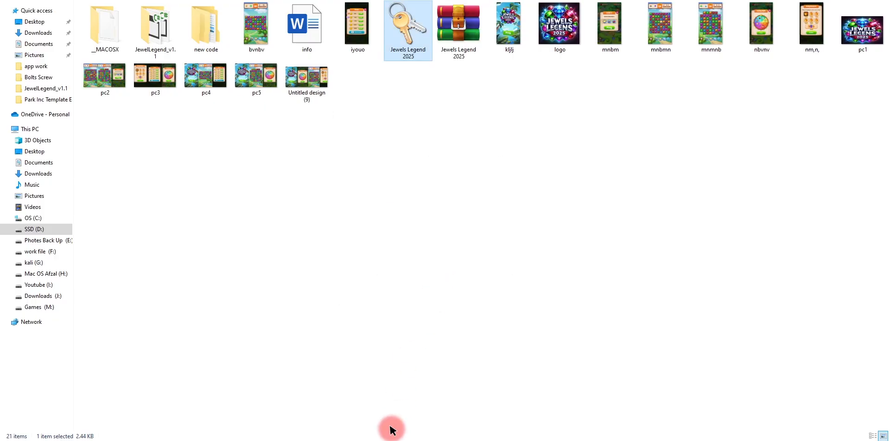
Step: Try to submit the signing key in RuStore Console with Jewels Legend 2025.zip uploaded as the generated ZIP archive
left_click(354, 440)
left_click(374, 424)
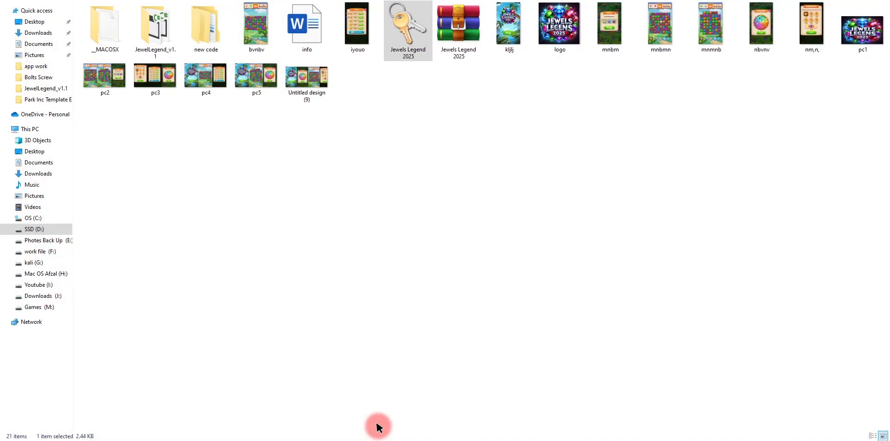
left_click(312, 419)
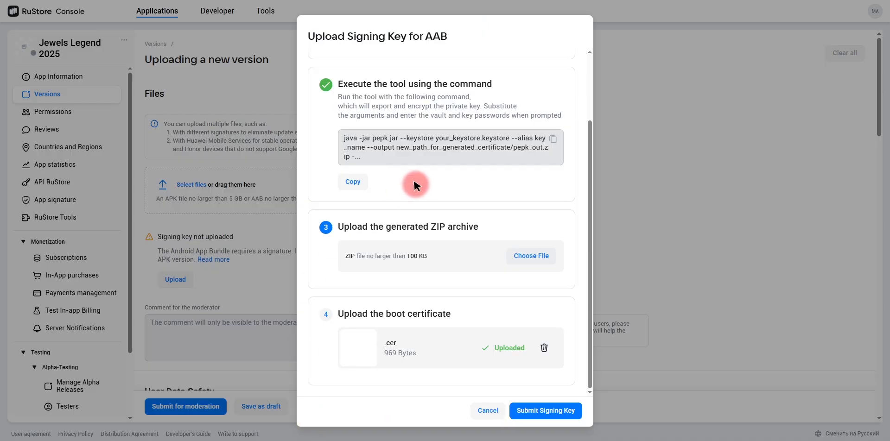
left_click(528, 259)
double_click(160, 62)
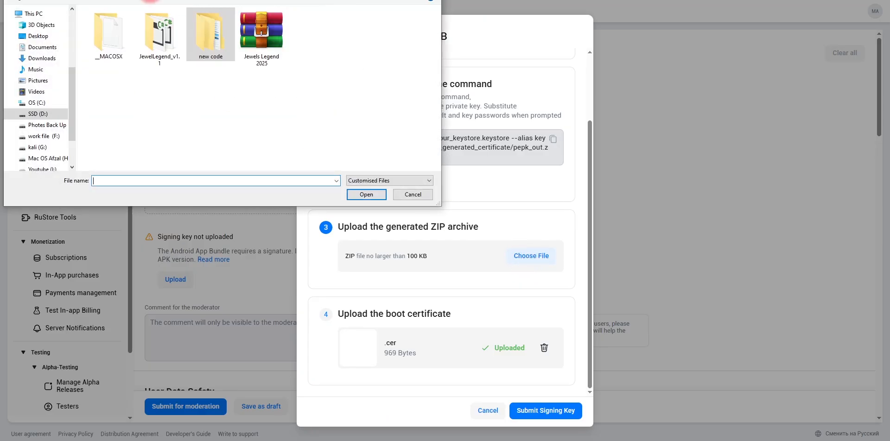
double_click(262, 39)
left_click(346, 118)
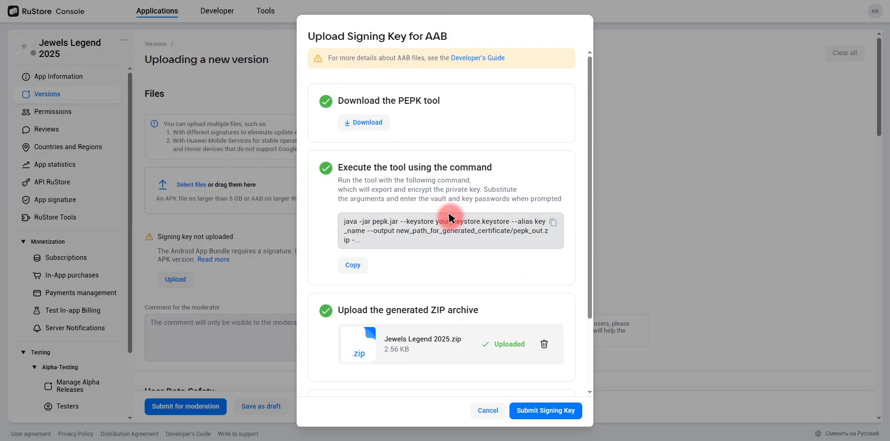
scroll(448, 218, "down", 2)
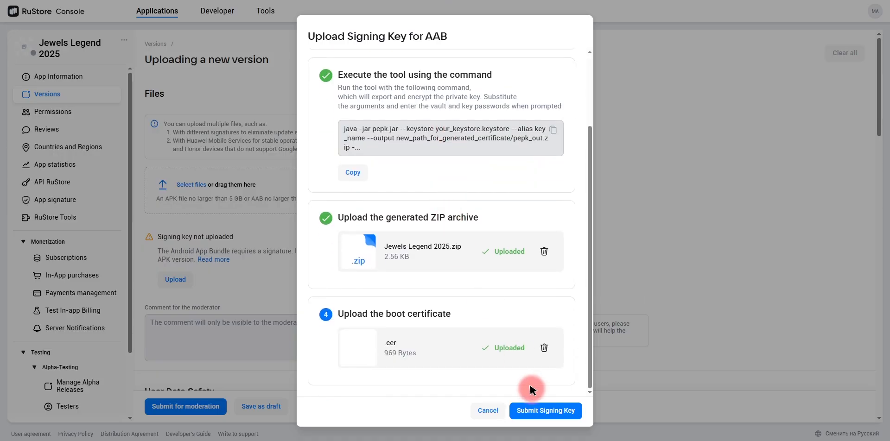
left_click(526, 411)
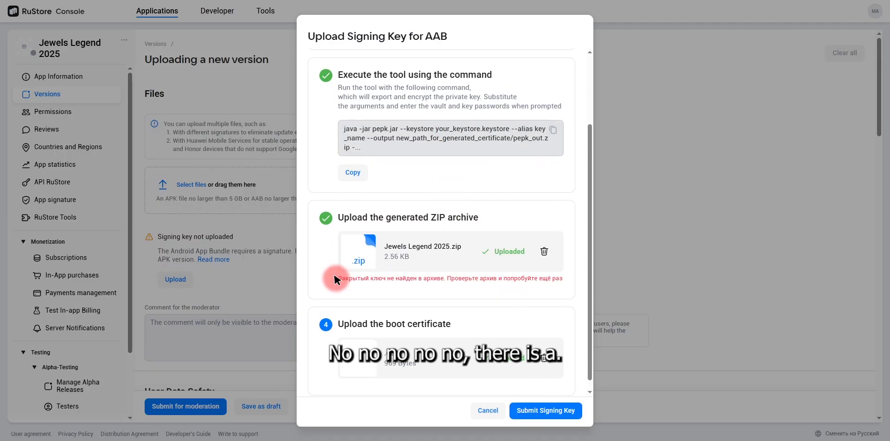
Step: Copy the Russian error message below the uploaded Jewels Legend 2025.zip to check its meaning
left_click_drag(334, 278, 579, 278)
right_click(528, 279)
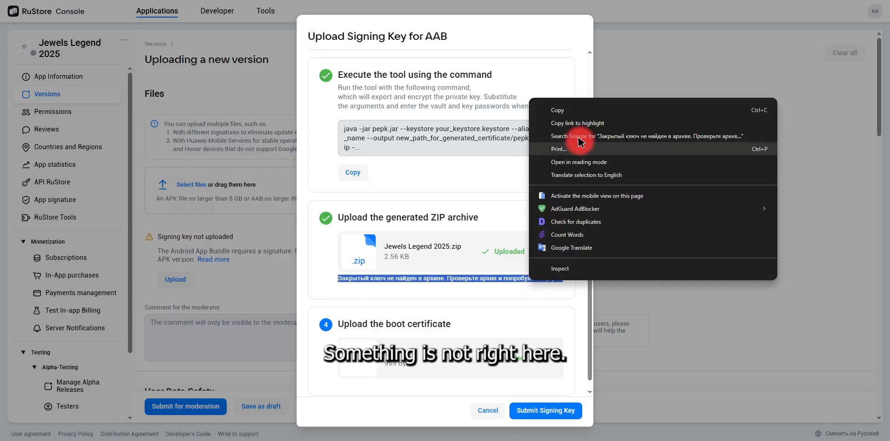
left_click(571, 111)
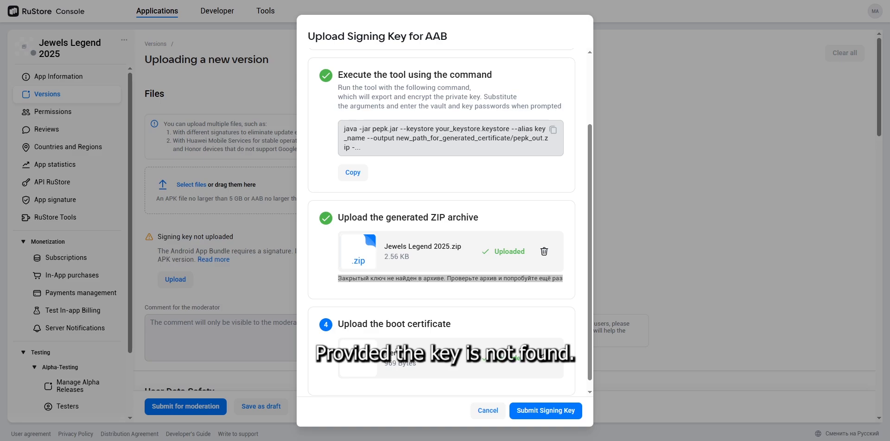
Step: Remove Jewels Legend 2025.zip from the form and cancel the signing key upload
left_click(544, 251)
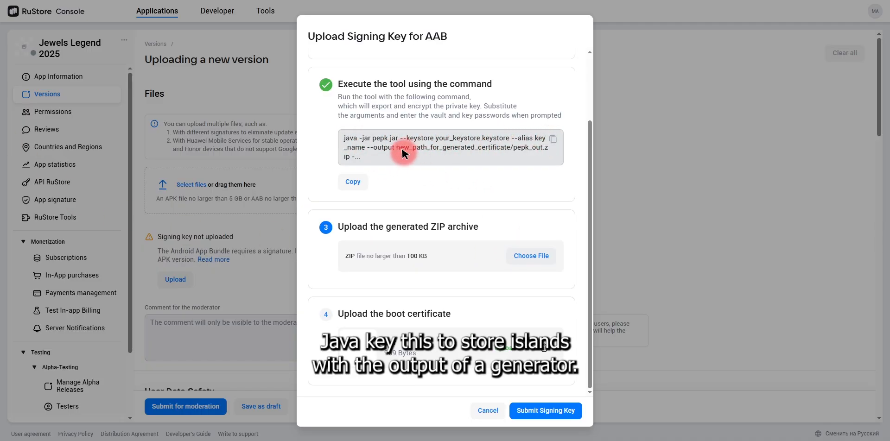
left_click(487, 411)
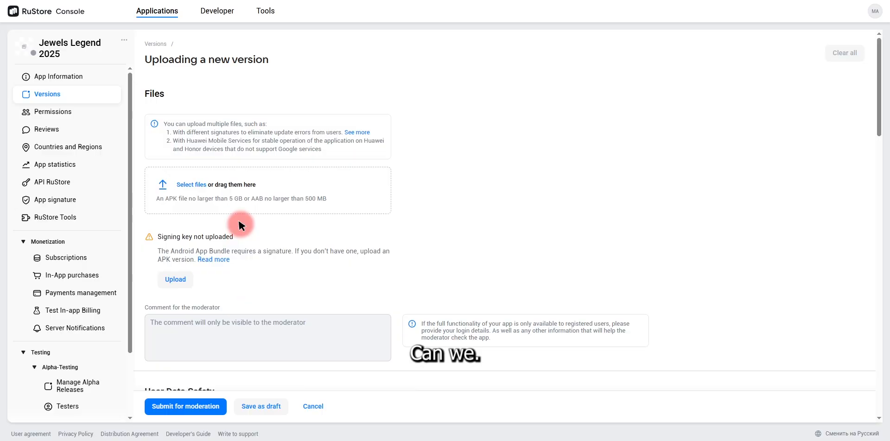
Step: Upload the test4 APK from the JewelLegend_v1.1 folder inside new code as the new version's file
scroll(239, 222, "down", 7)
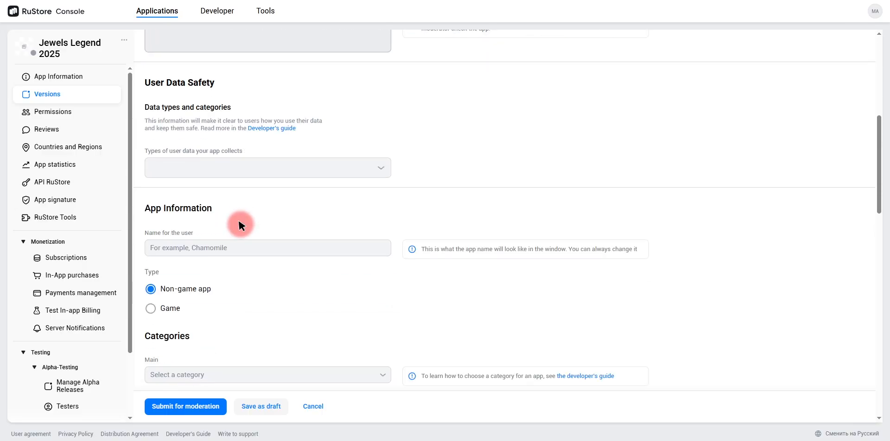
scroll(238, 225, "down", 4)
scroll(239, 225, "up", 5)
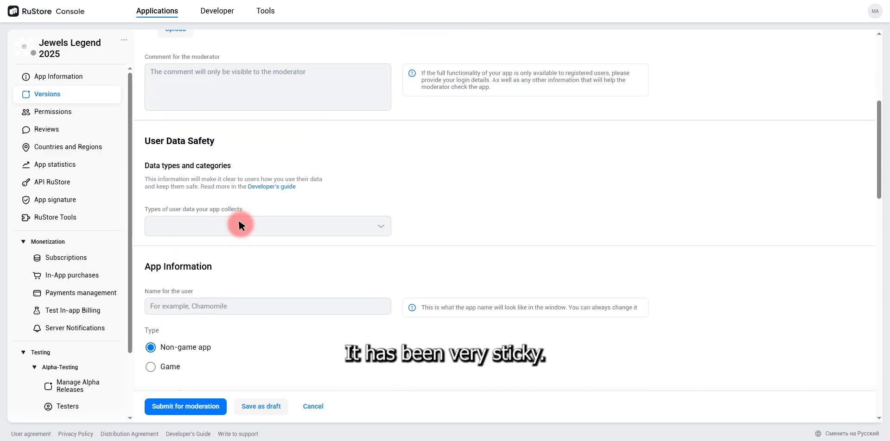
scroll(238, 225, "up", 5)
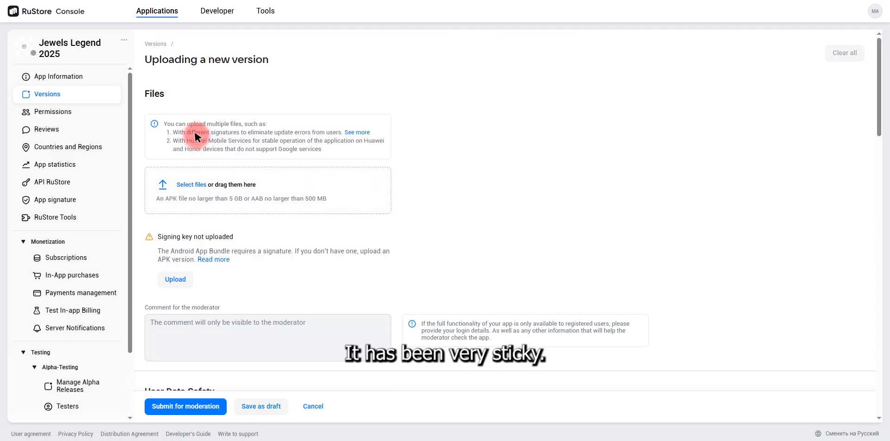
left_click(243, 185)
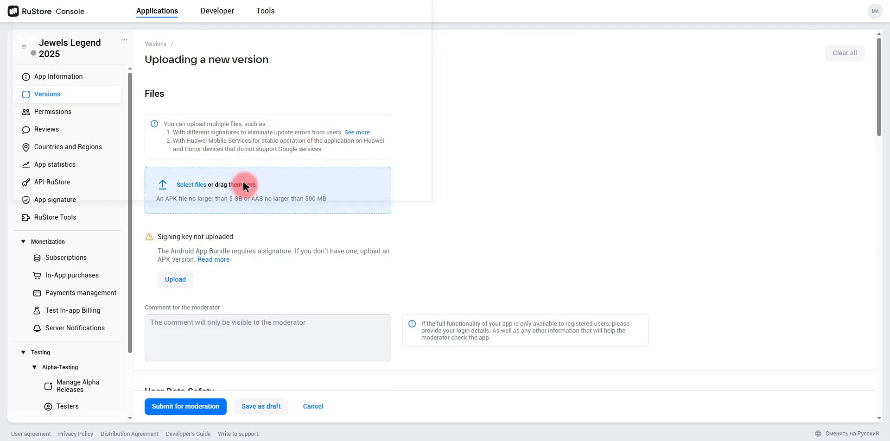
double_click(211, 31)
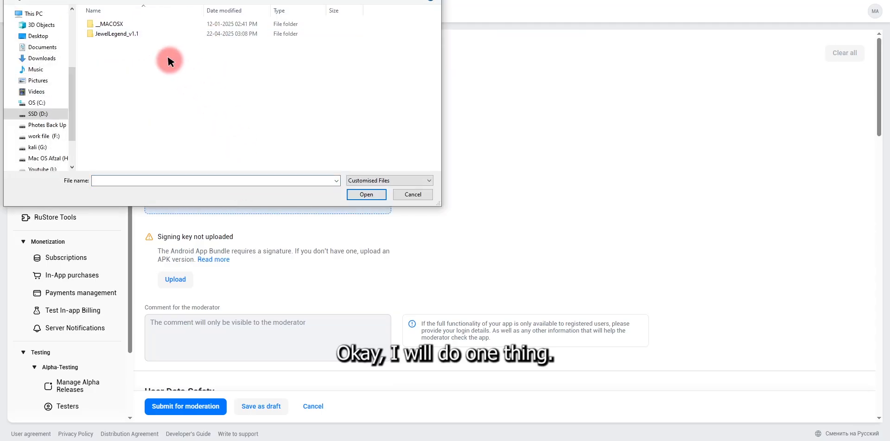
double_click(133, 33)
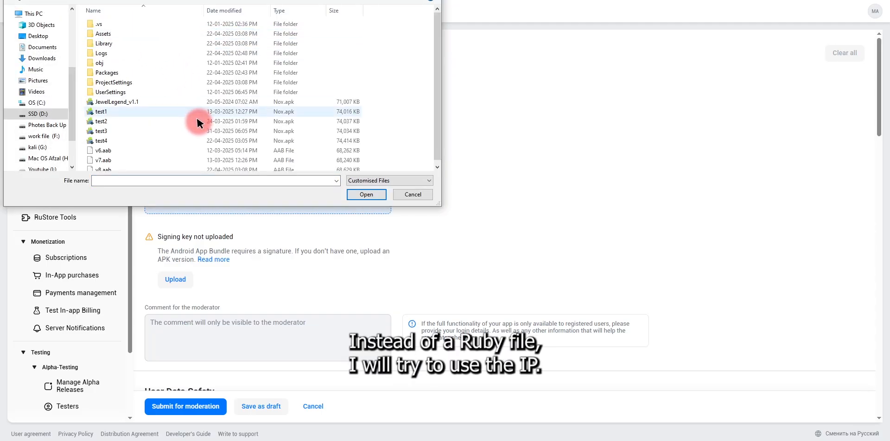
double_click(155, 136)
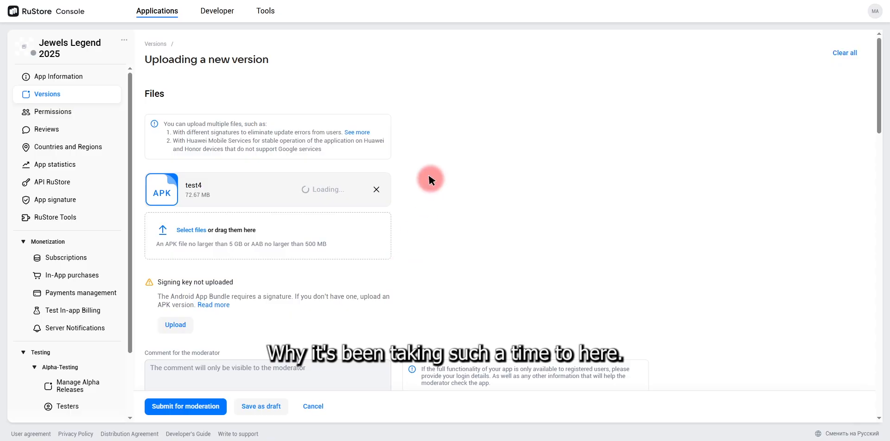
scroll(430, 202, "down", 5)
scroll(416, 160, "up", 5)
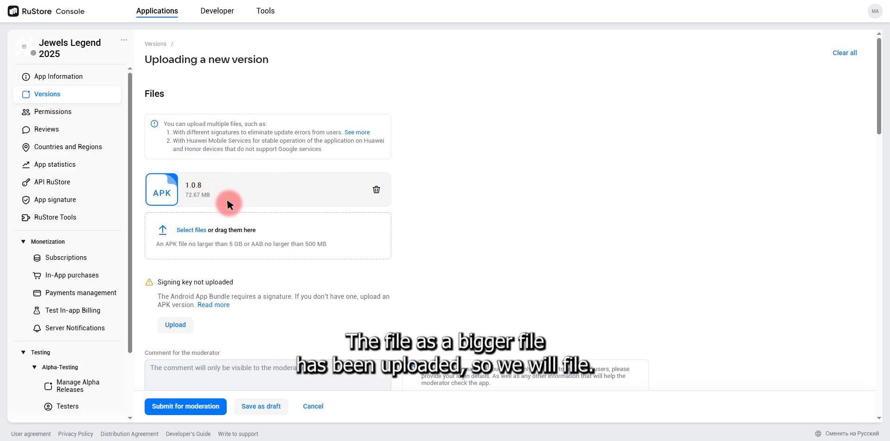
Step: Open the list of user data types the app collects and look through its options
scroll(227, 191, "down", 3)
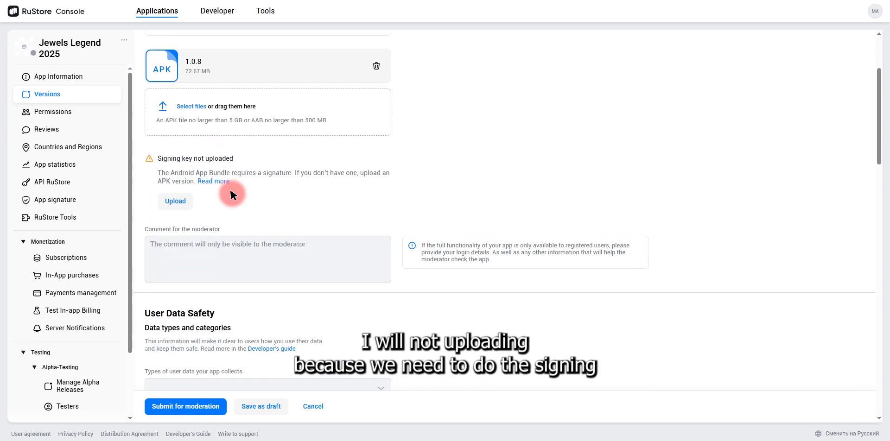
scroll(230, 188, "down", 3)
left_click(252, 132)
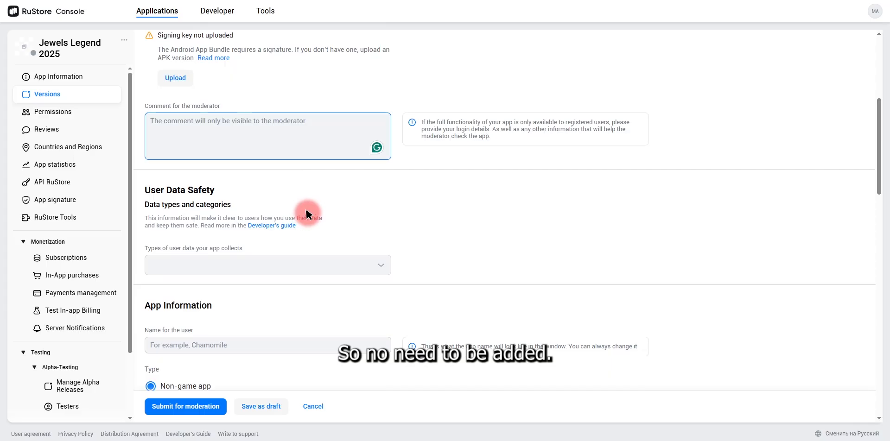
scroll(306, 214, "down", 2)
left_click(250, 203)
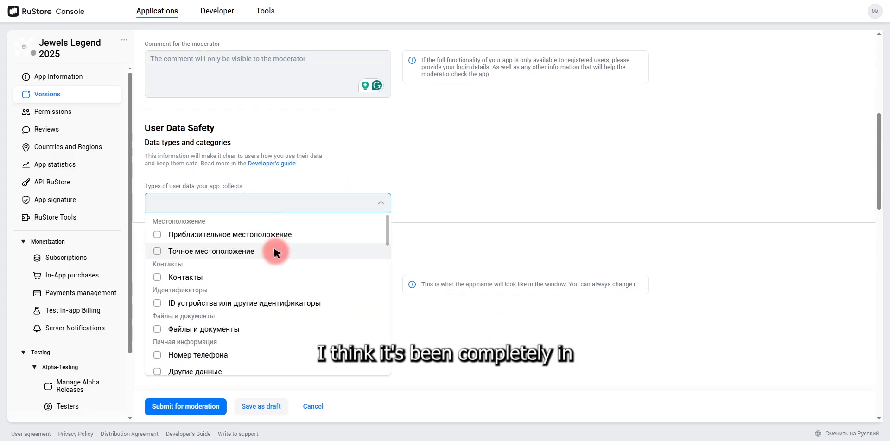
scroll(274, 249, "down", 5)
scroll(274, 245, "down", 4)
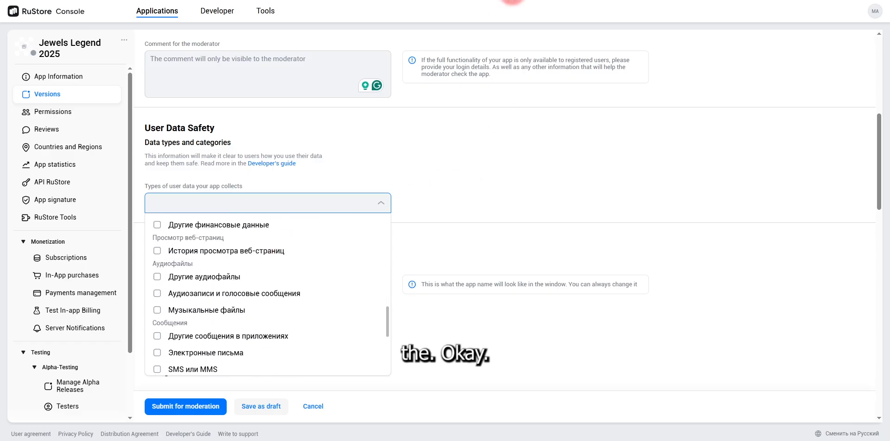
Step: Translate the page from Russian to English and review the user data type options
left_click(513, 0)
left_click(480, 8)
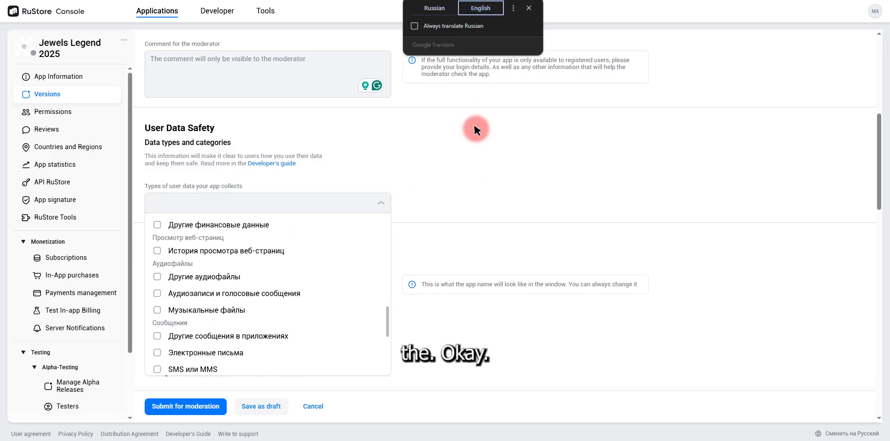
scroll(253, 260, "up", 5)
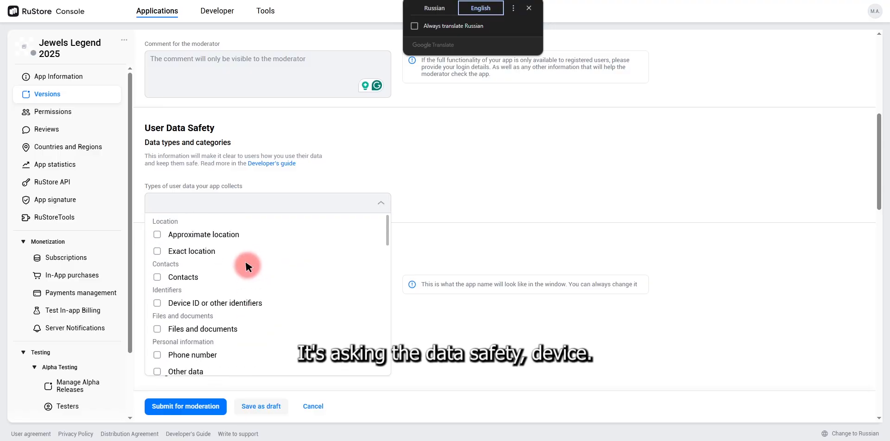
scroll(239, 261, "up", 1)
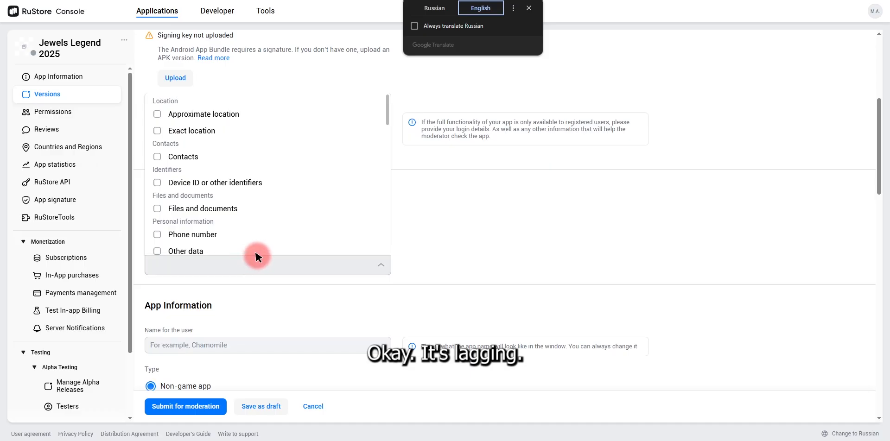
scroll(450, 216, "up", 1)
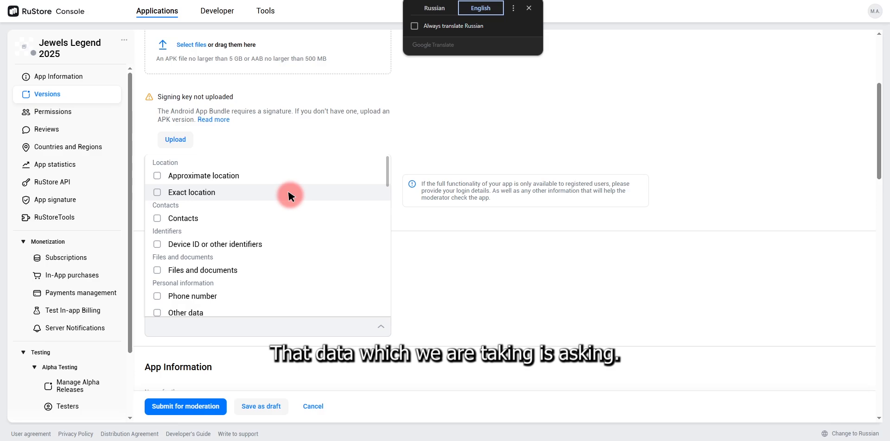
Step: Mark Device ID or other identifiers as a type of user data the app collects
scroll(288, 191, "down", 4)
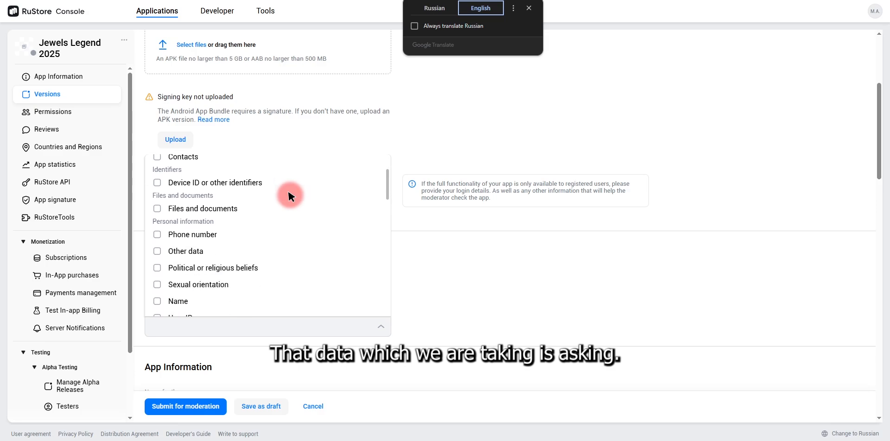
scroll(288, 192, "down", 3)
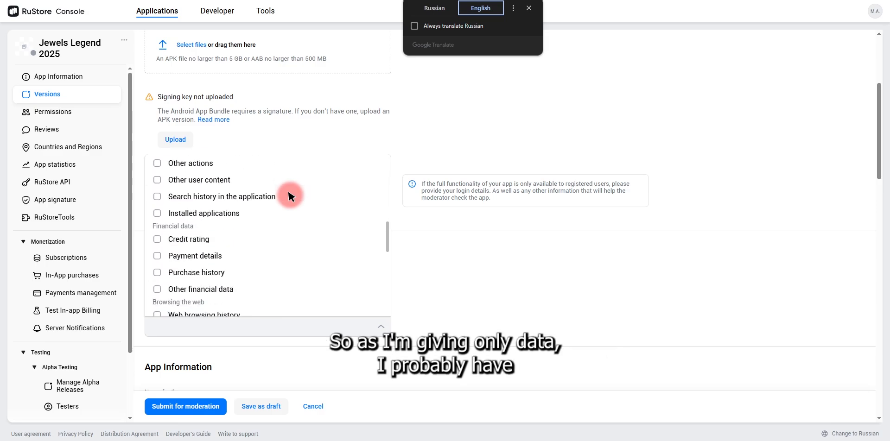
scroll(288, 193, "up", 7)
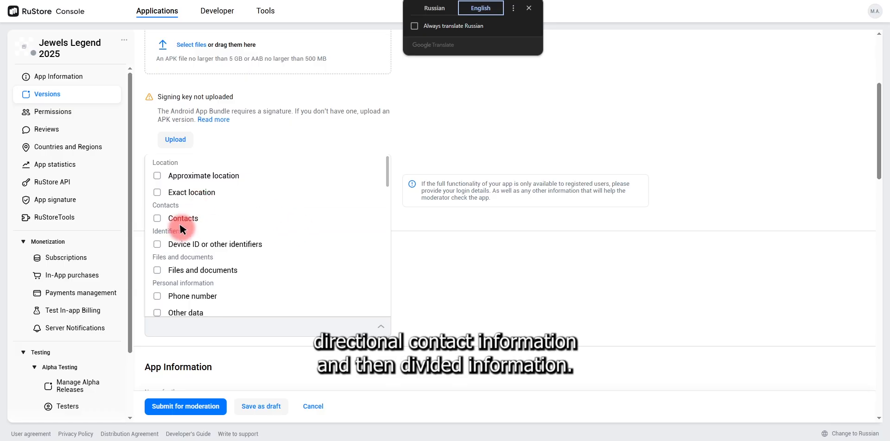
left_click(157, 244)
Step: Add Bug reports and Diagnostics from the application performance data to the collected user data types
scroll(265, 241, "down", 3)
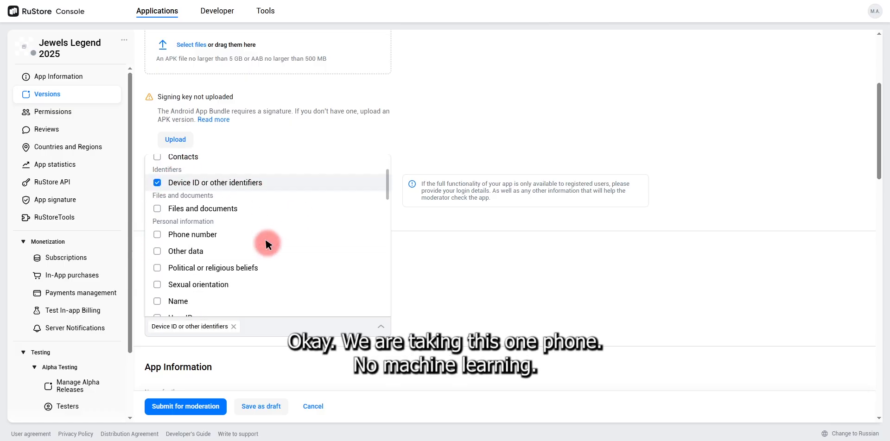
scroll(265, 243, "down", 5)
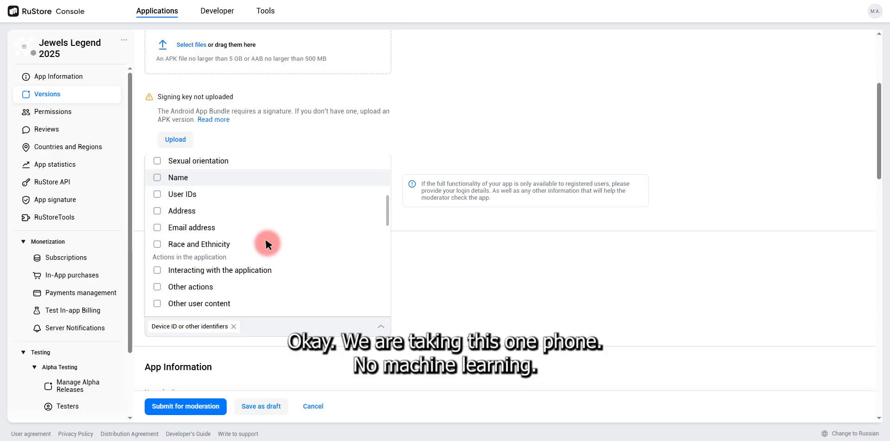
scroll(266, 243, "down", 3)
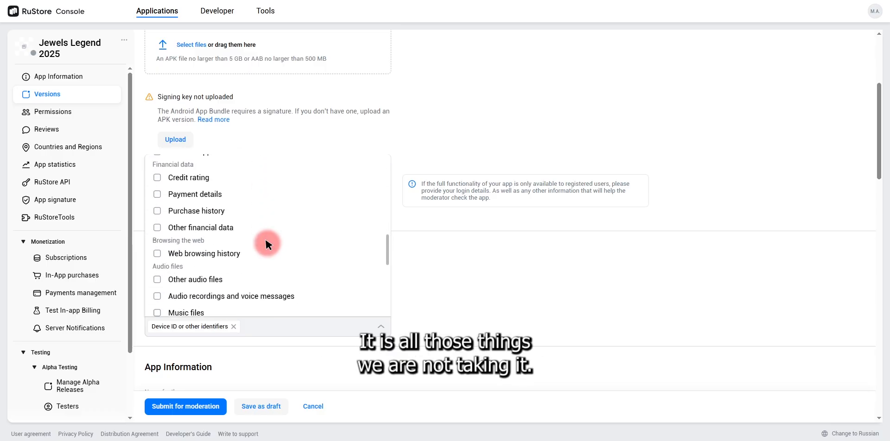
scroll(266, 241, "down", 5)
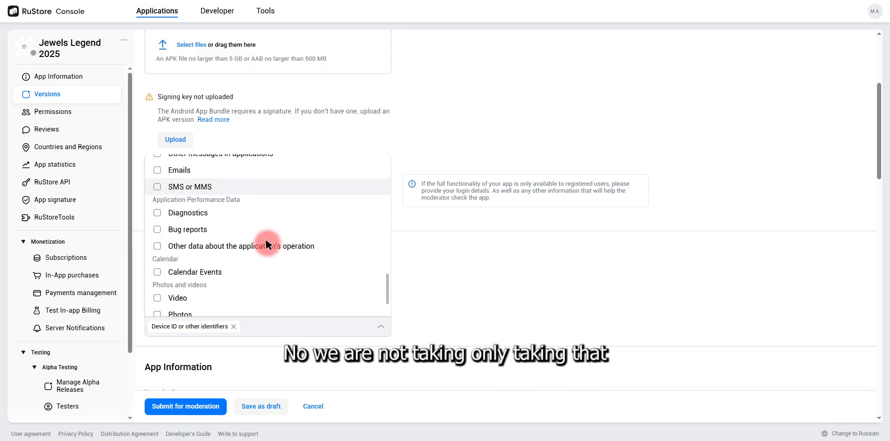
left_click(157, 229)
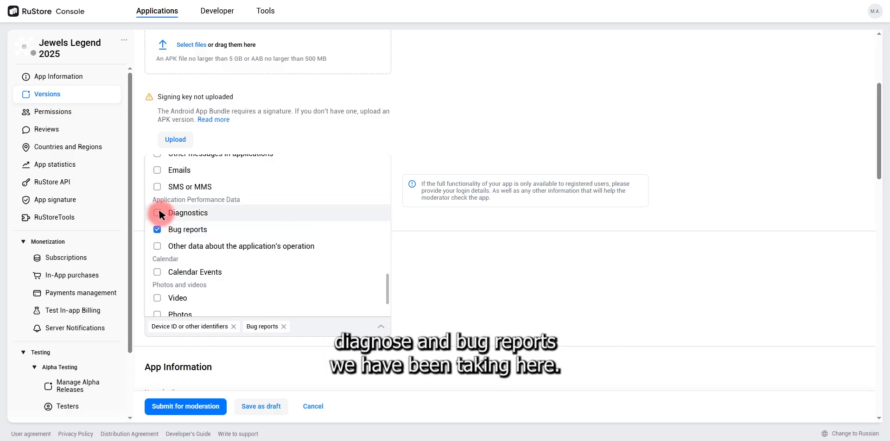
left_click(158, 213)
scroll(341, 241, "down", 2)
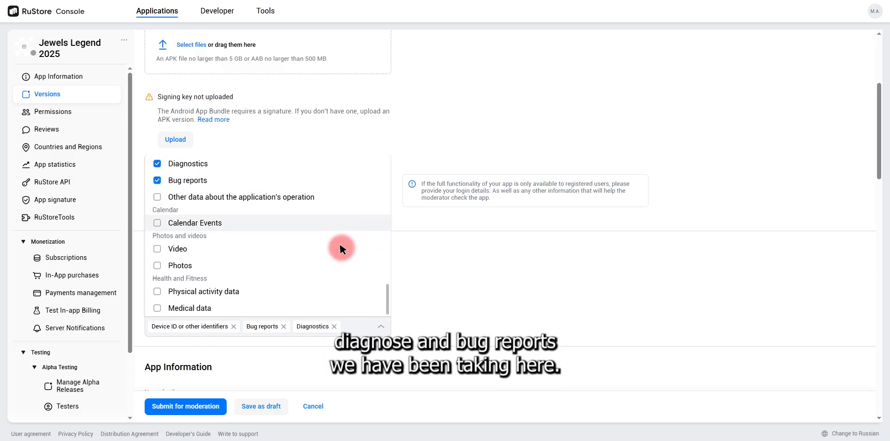
left_click(424, 260)
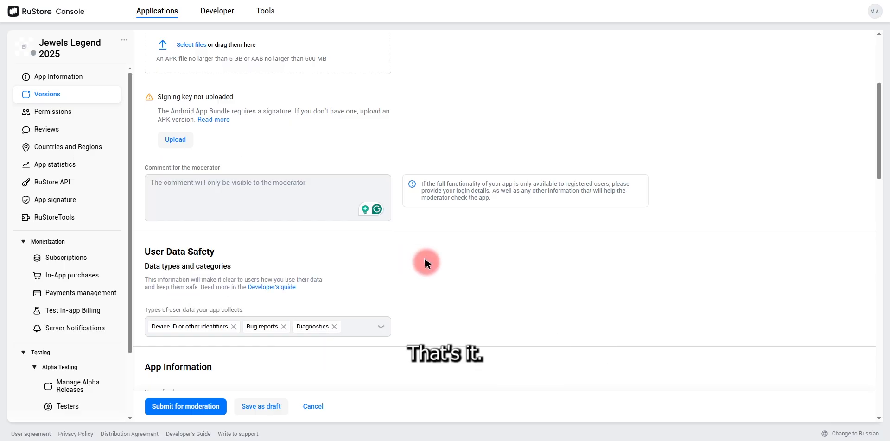
Step: Set the app type to Game in the app information section
scroll(378, 241, "down", 4)
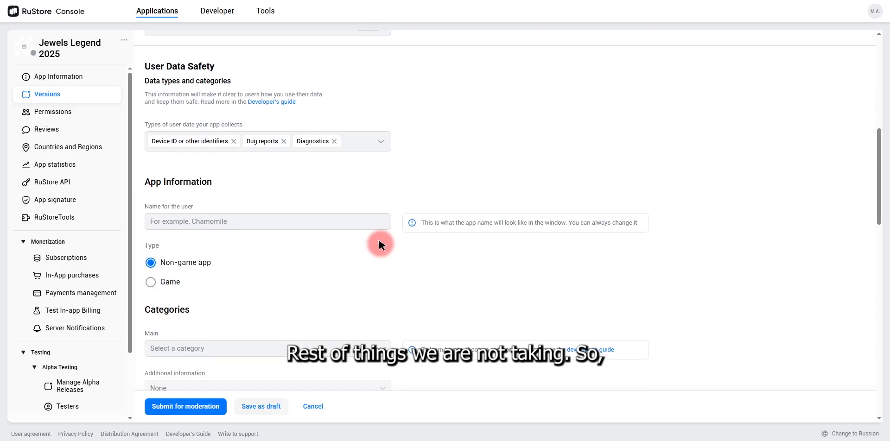
left_click(192, 214)
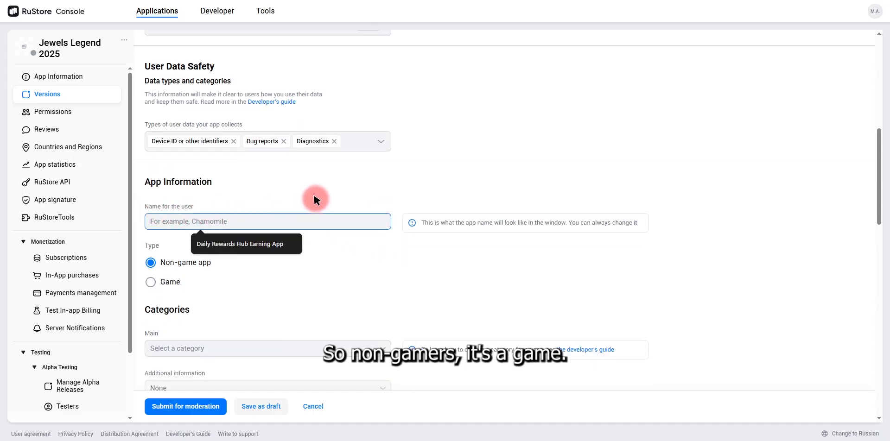
left_click(152, 281)
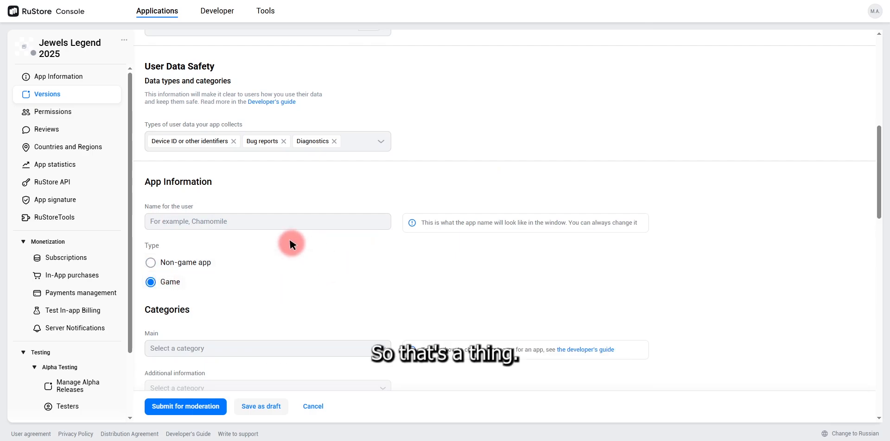
Step: Copy the title Jewels Legend 2025 from the Word description document and paste it as the app's name for the user
scroll(289, 241, "down", 1)
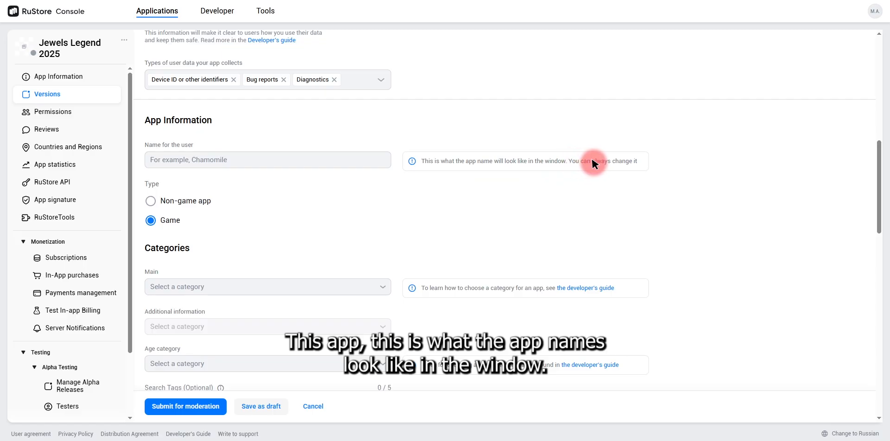
left_click(288, 163)
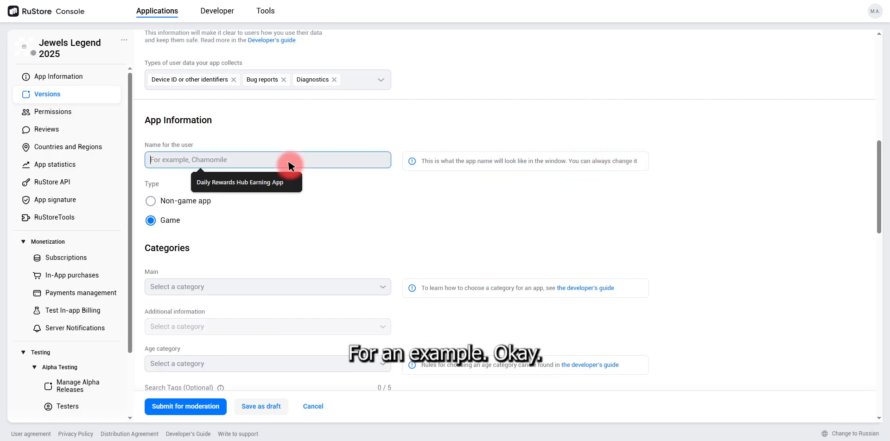
key("alt+Tab")
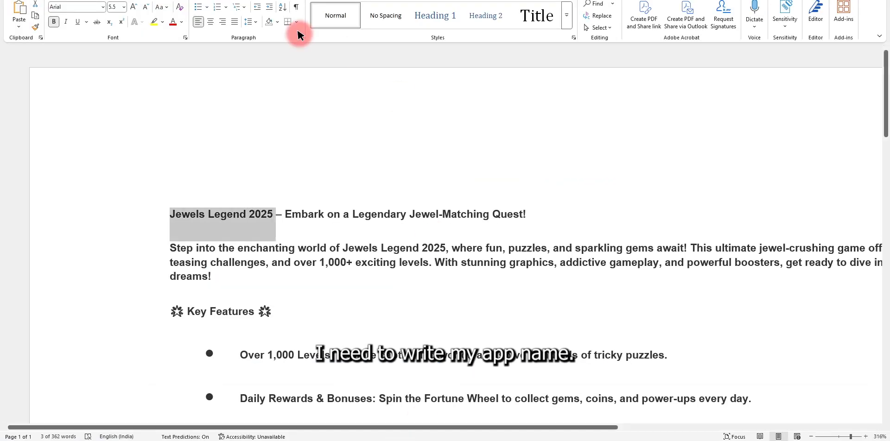
right_click(214, 217)
left_click(242, 258)
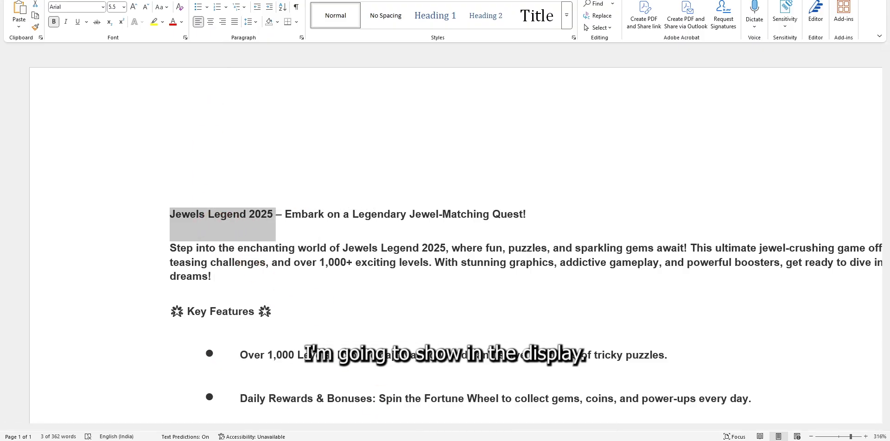
key("alt+Tab")
left_click(205, 153)
key("ctrl+v")
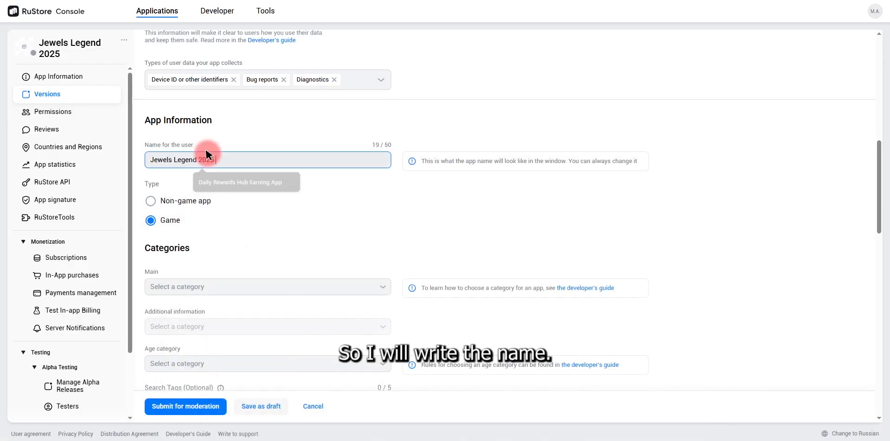
key("BackSpace")
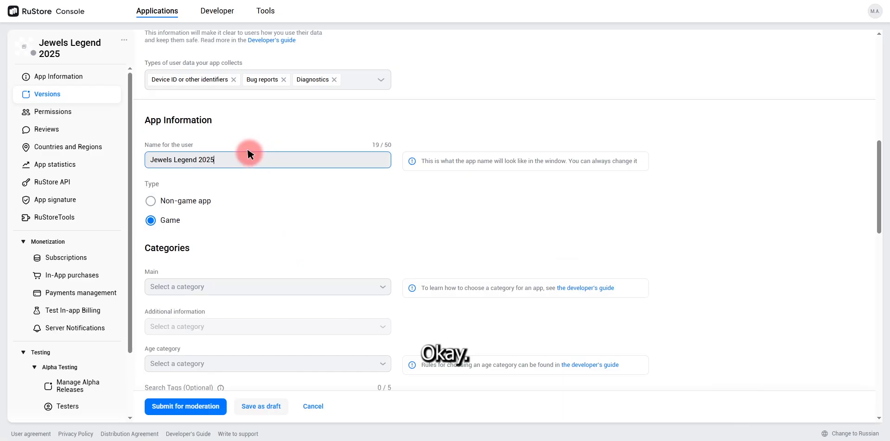
left_click(247, 181)
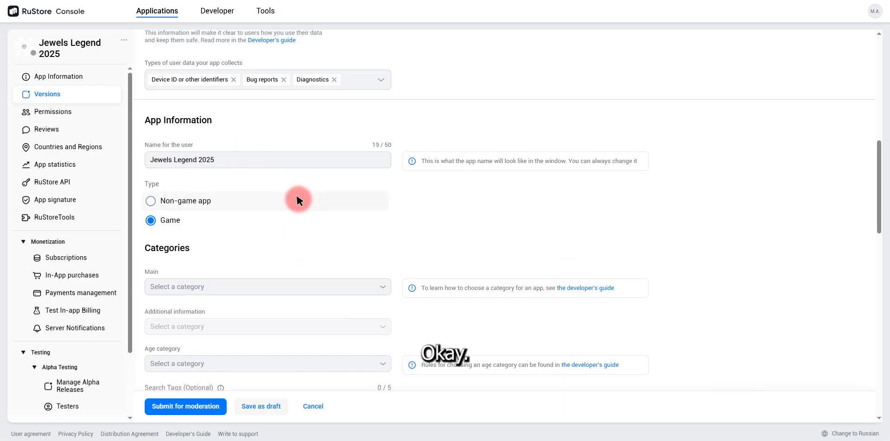
Step: Set the game's main category to Puzzles
scroll(297, 199, "down", 3)
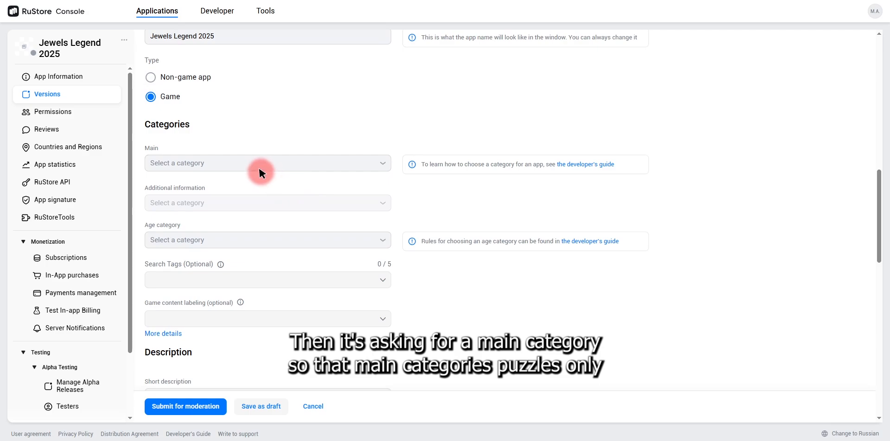
left_click(258, 166)
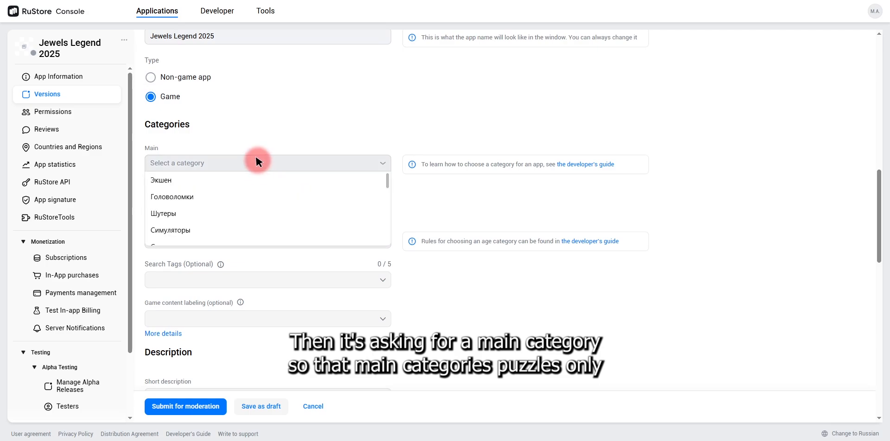
left_click(246, 195)
Step: Look through the additional category options and choose Casual as the game's additional category
left_click(238, 201)
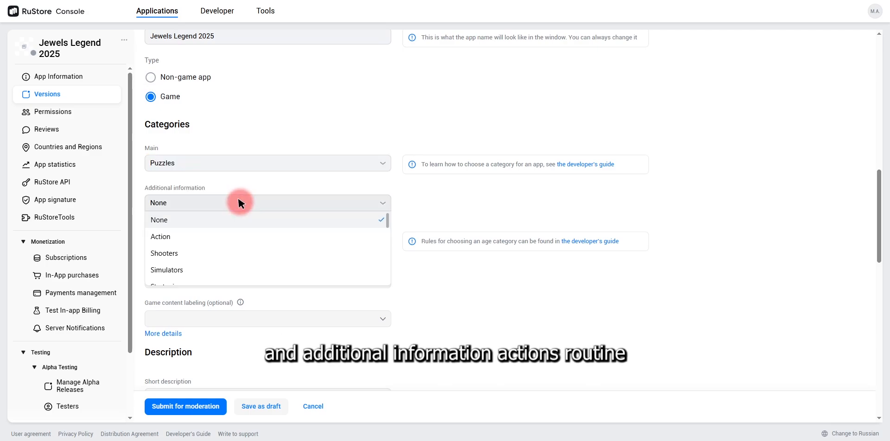
scroll(232, 234, "down", 2)
scroll(232, 234, "down", 2)
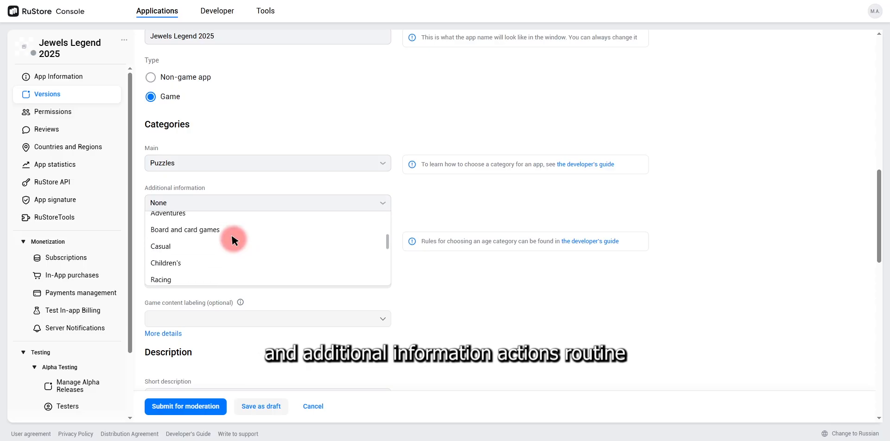
scroll(232, 235, "down", 2)
scroll(232, 239, "down", 2)
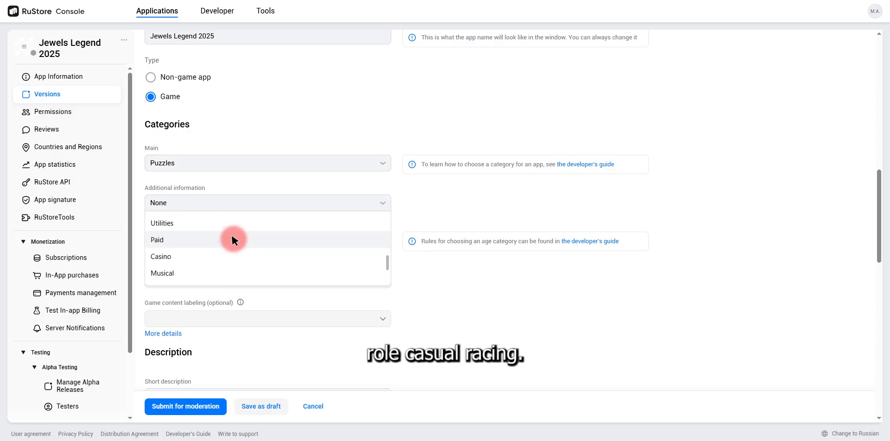
scroll(232, 238, "down", 3)
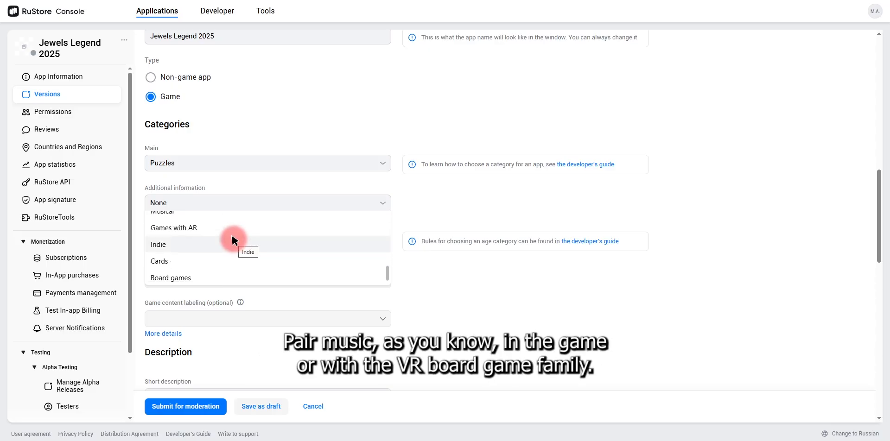
scroll(232, 239, "down", 1)
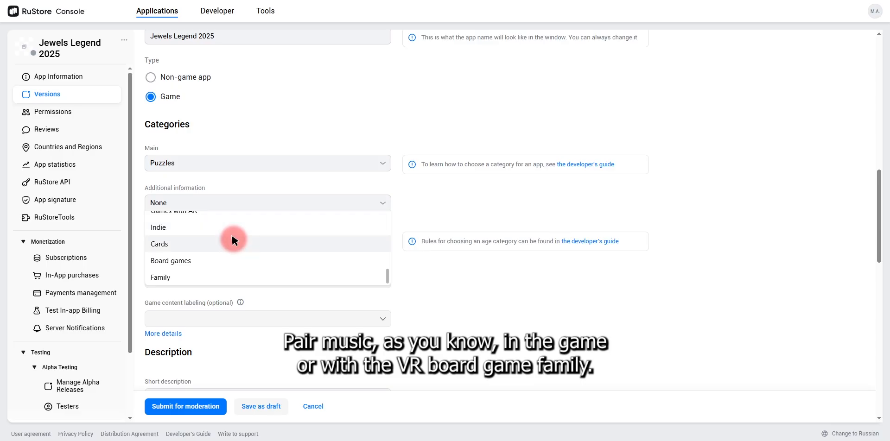
scroll(232, 239, "up", 2)
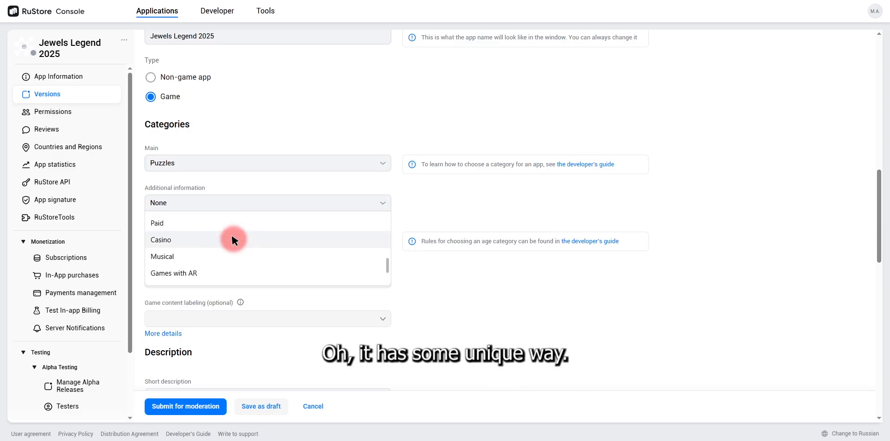
scroll(231, 239, "up", 2)
scroll(232, 239, "up", 2)
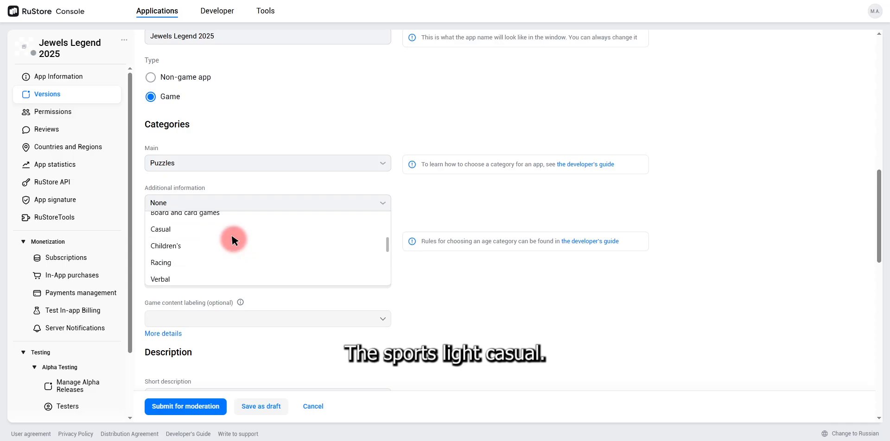
scroll(232, 239, "up", 2)
scroll(232, 239, "up", 3)
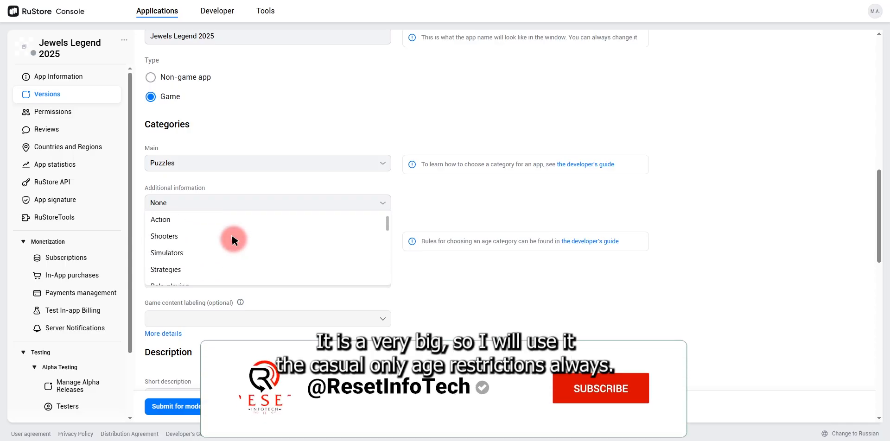
scroll(232, 240, "down", 3)
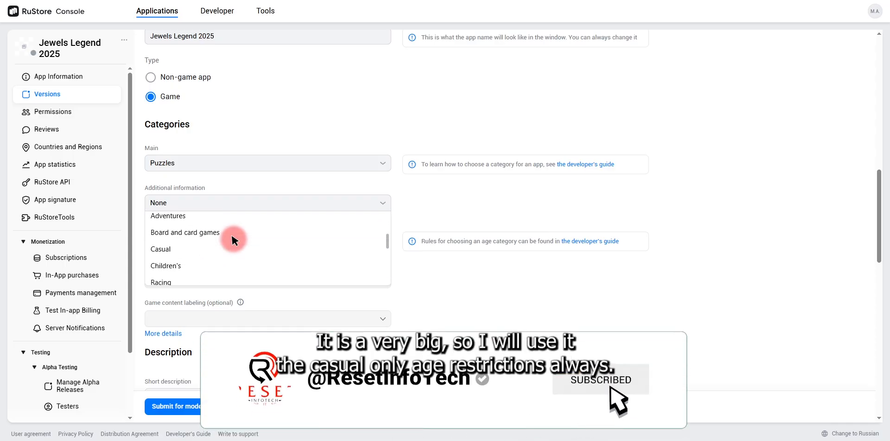
left_click(231, 238)
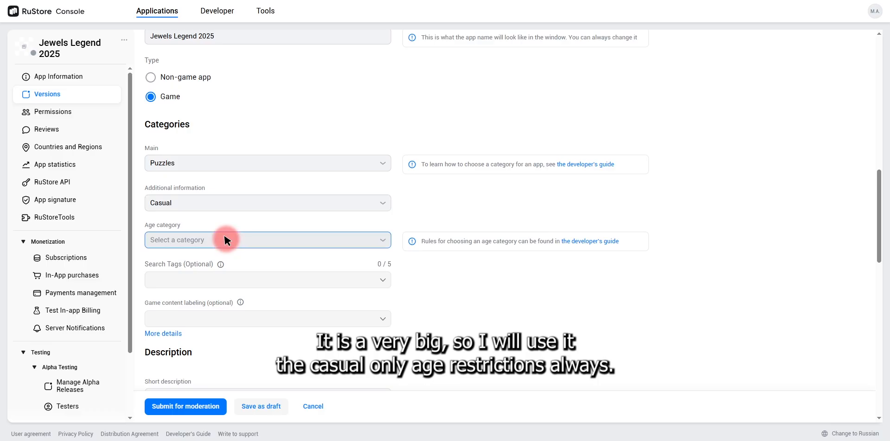
Step: Set the game's age category to 18+
left_click(224, 237)
scroll(185, 315, "down", 1)
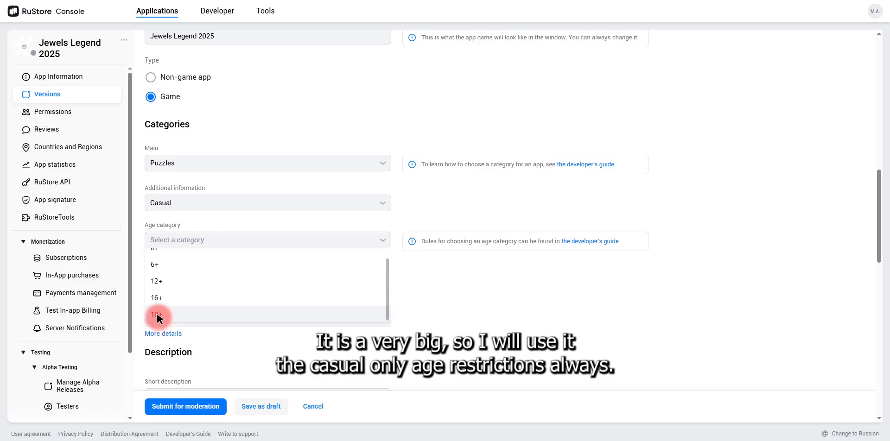
left_click(157, 315)
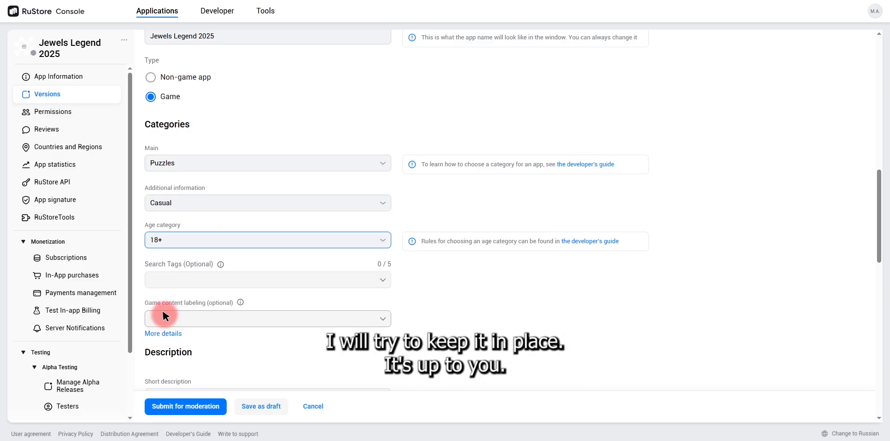
Step: Add Bubble shooter as a search tag for the game
left_click(224, 280)
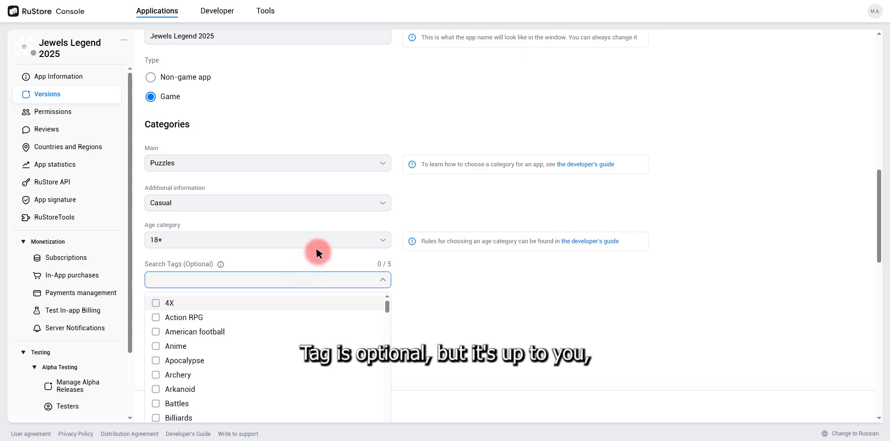
scroll(316, 246, "down", 3)
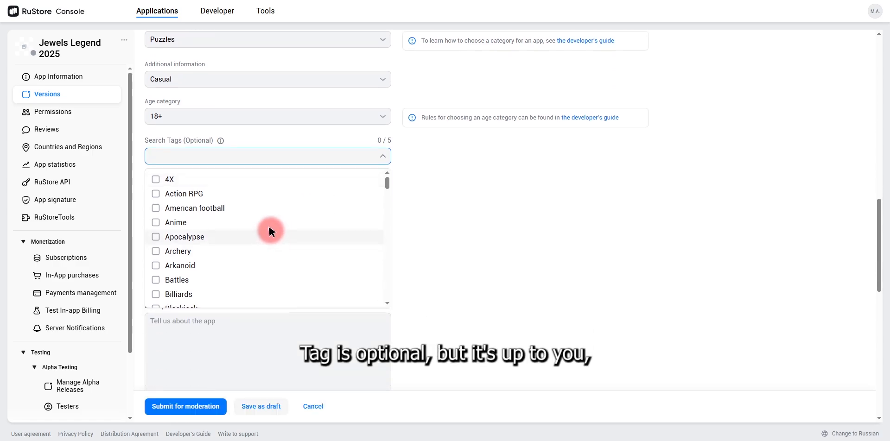
scroll(254, 224, "down", 2)
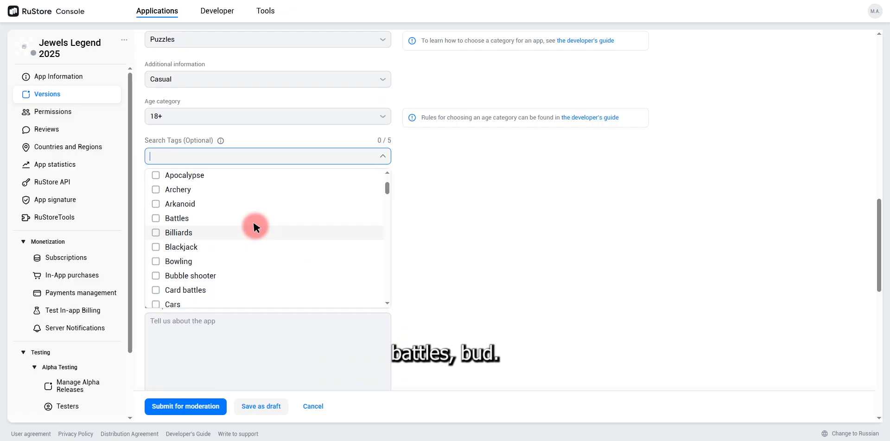
left_click(157, 274)
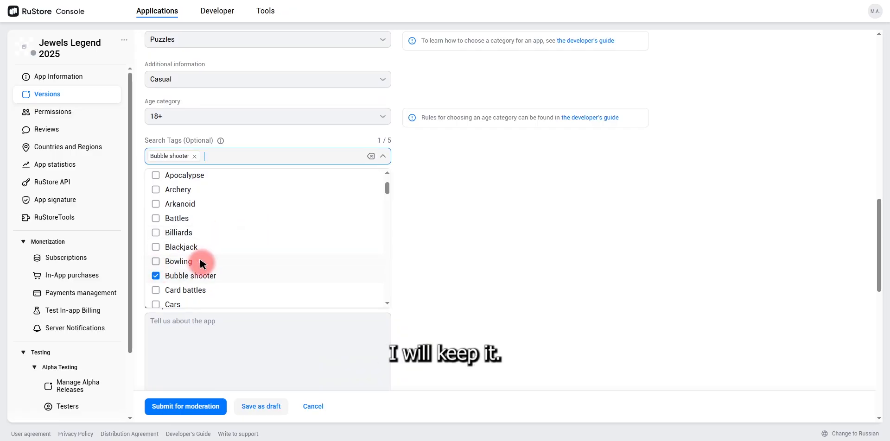
Step: Add the search tags Match 3 games, Match-finding, Matching objects and Matching pairs
scroll(253, 262, "down", 2)
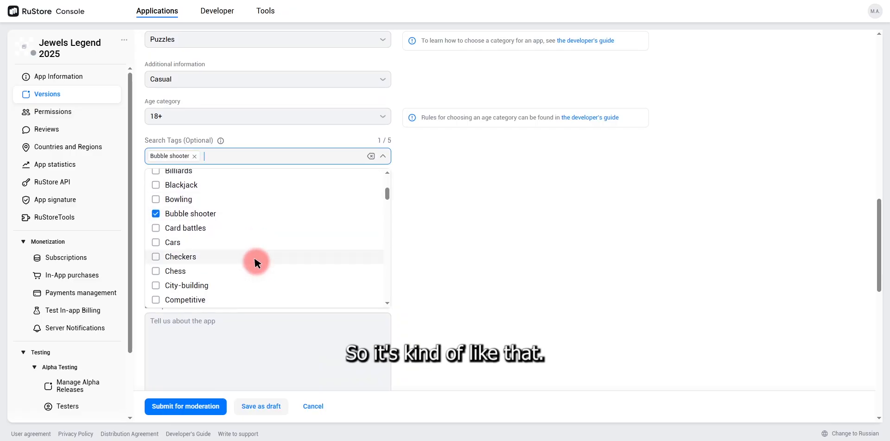
scroll(253, 262, "down", 2)
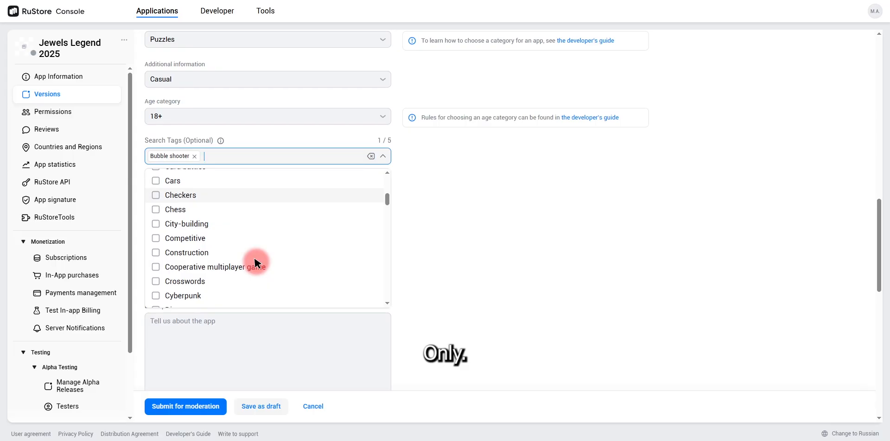
scroll(254, 262, "down", 2)
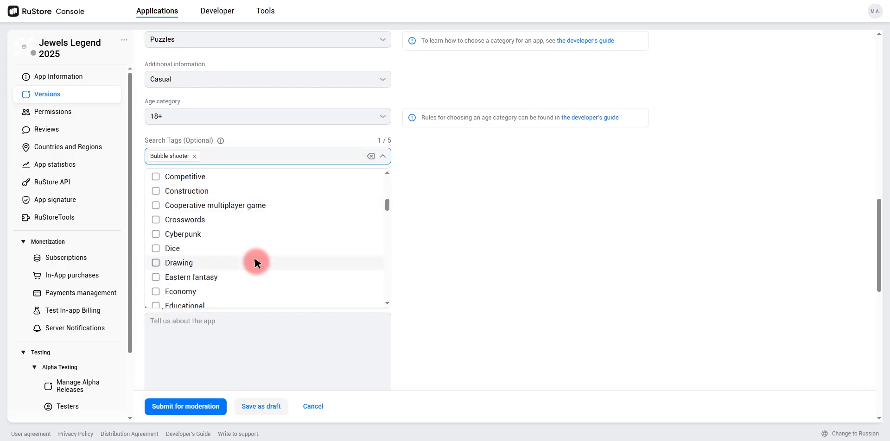
scroll(254, 262, "down", 1)
scroll(254, 262, "down", 1)
scroll(254, 263, "down", 2)
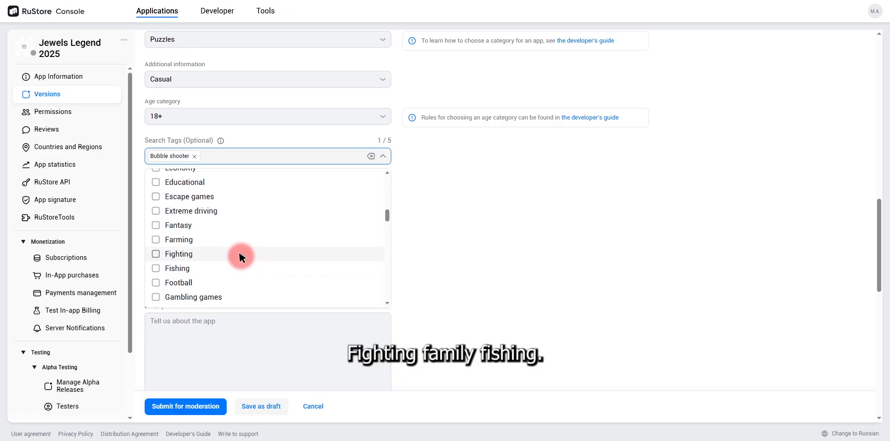
scroll(240, 253, "down", 2)
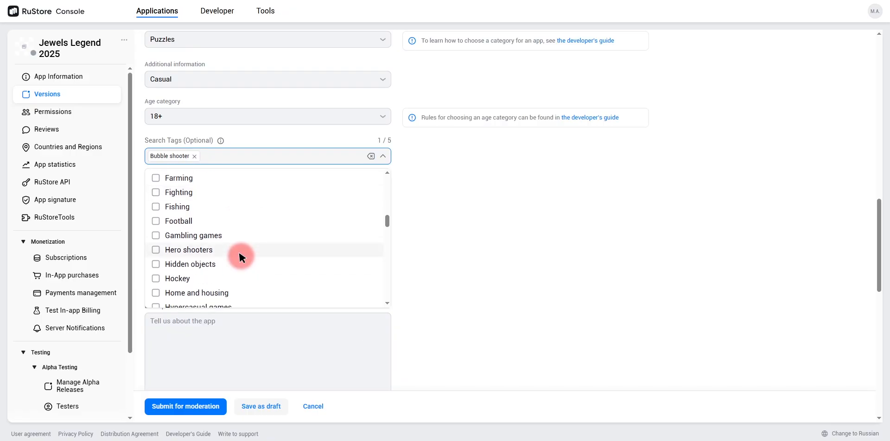
scroll(238, 251, "down", 2)
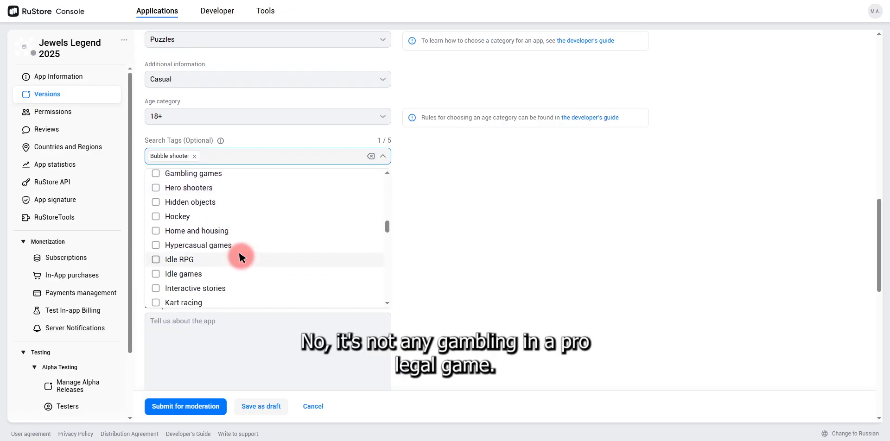
scroll(239, 254, "down", 3)
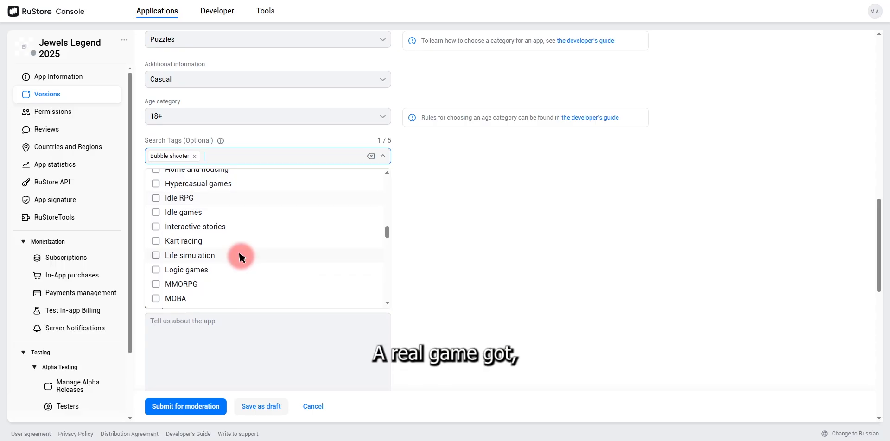
scroll(239, 255, "down", 1)
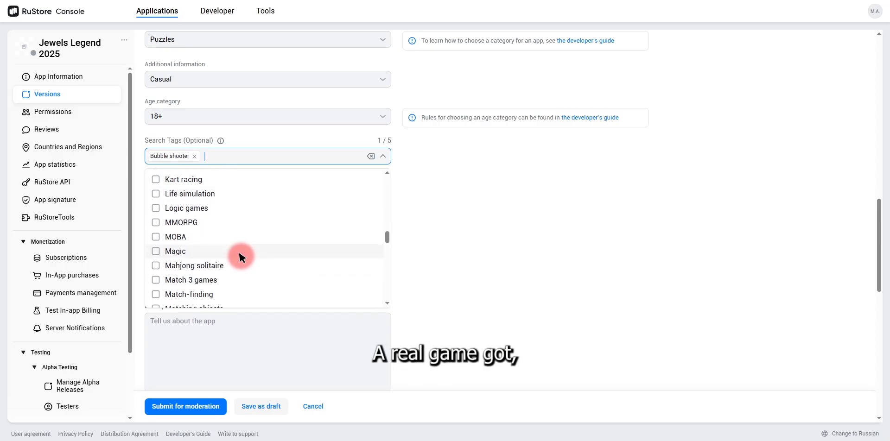
scroll(239, 256, "down", 2)
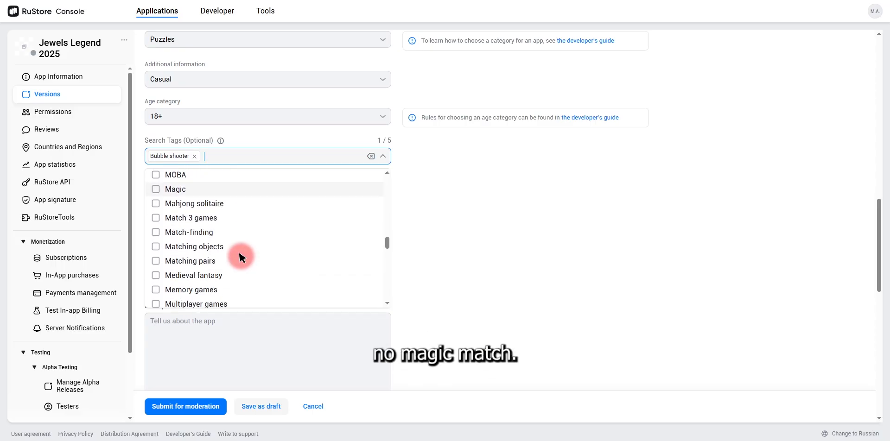
left_click(154, 216)
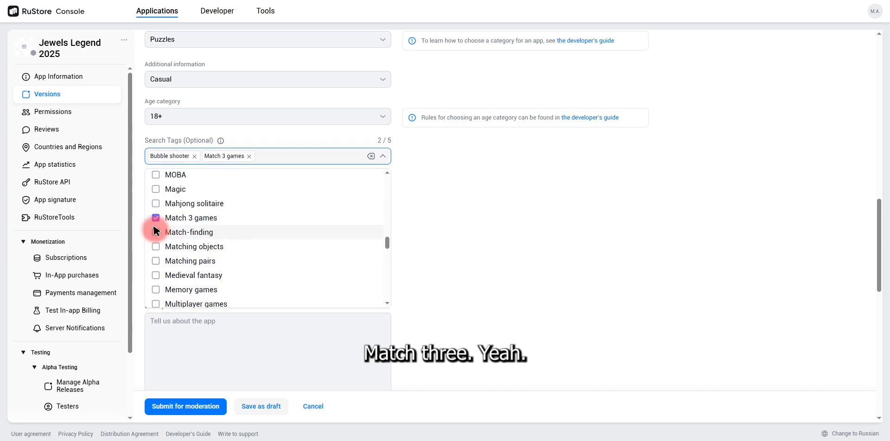
left_click(156, 232)
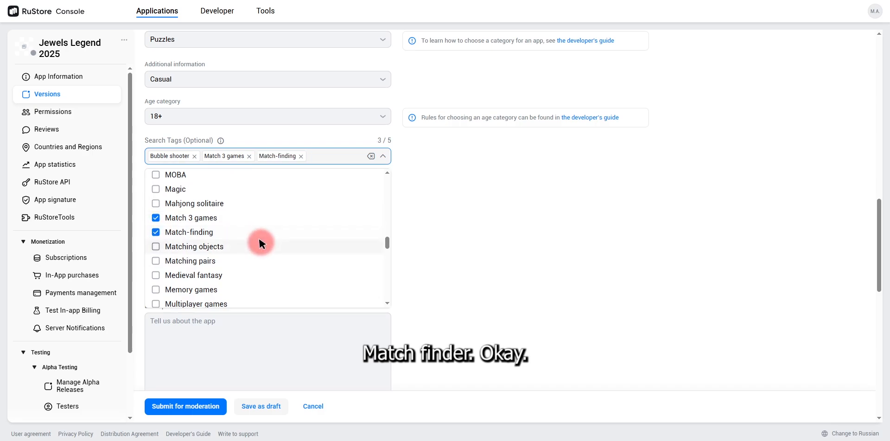
left_click(154, 247)
left_click(156, 274)
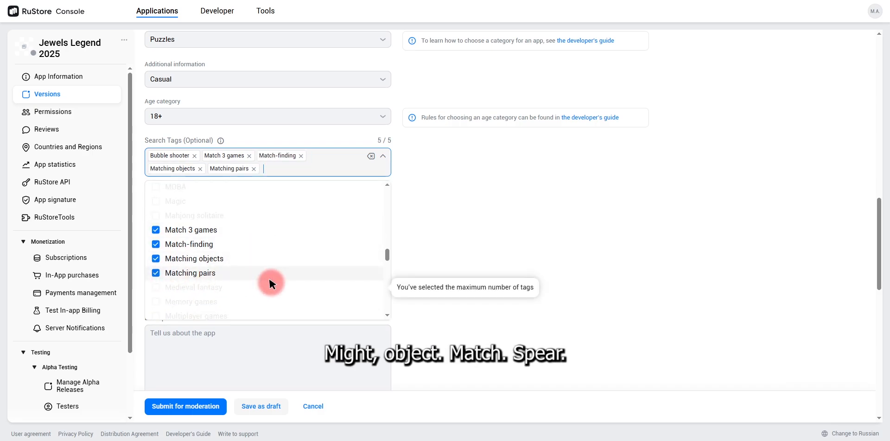
left_click(431, 237)
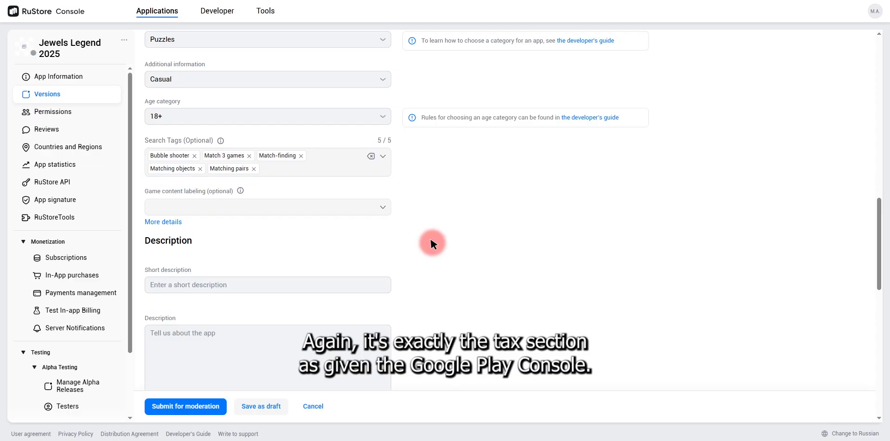
Step: Review the optional game content labeling choices without selecting any
left_click(312, 207)
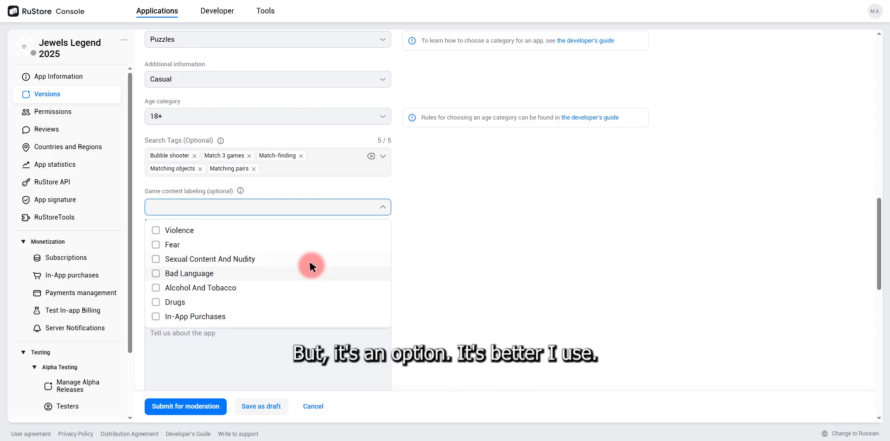
left_click(415, 258)
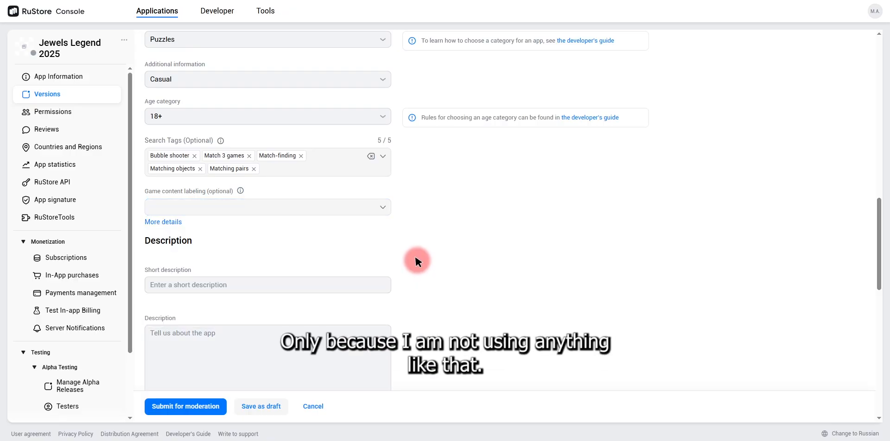
left_click(364, 203)
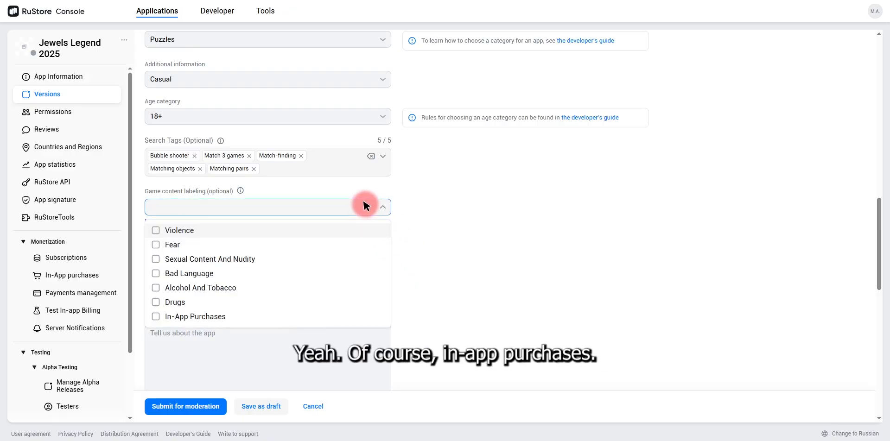
left_click(470, 213)
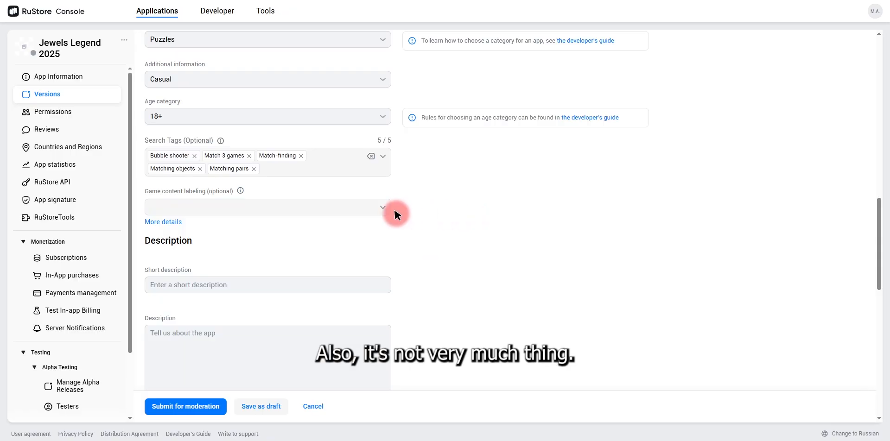
Step: Copy the headline "Jewels Legend 2025 – Embark on a Legendary Jewel-Matching Quest!" from the Word document and paste it as the short description
scroll(394, 214, "down", 1)
left_click(329, 222)
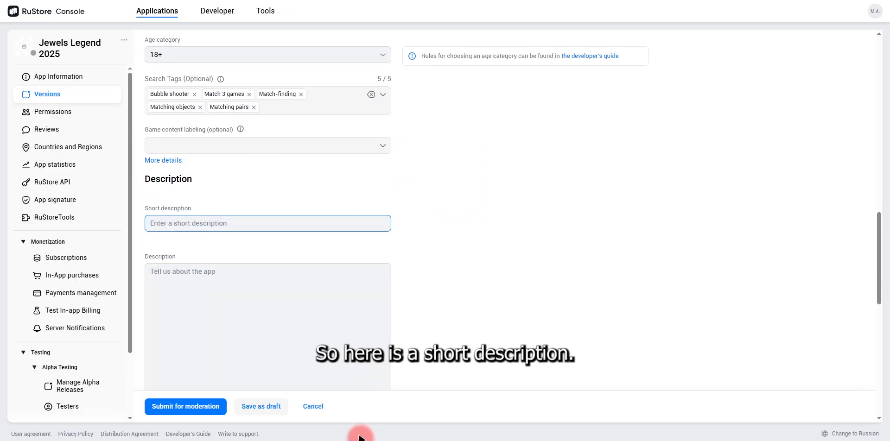
left_click(402, 440)
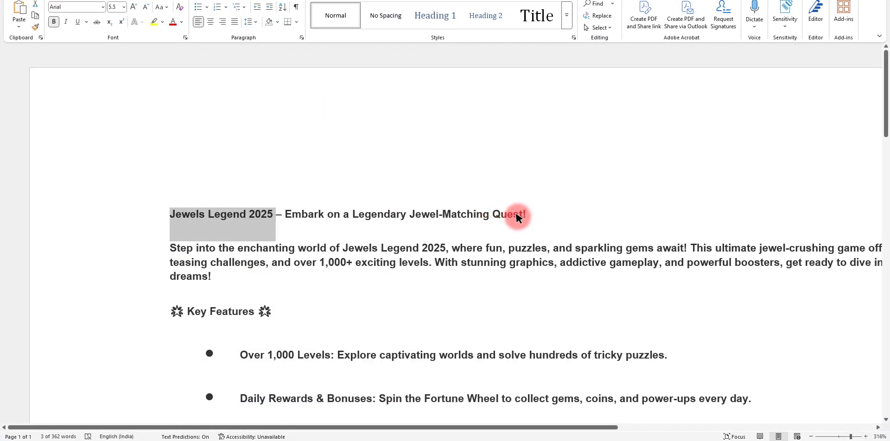
left_click_drag(517, 217, 179, 211)
key("ctrl+c")
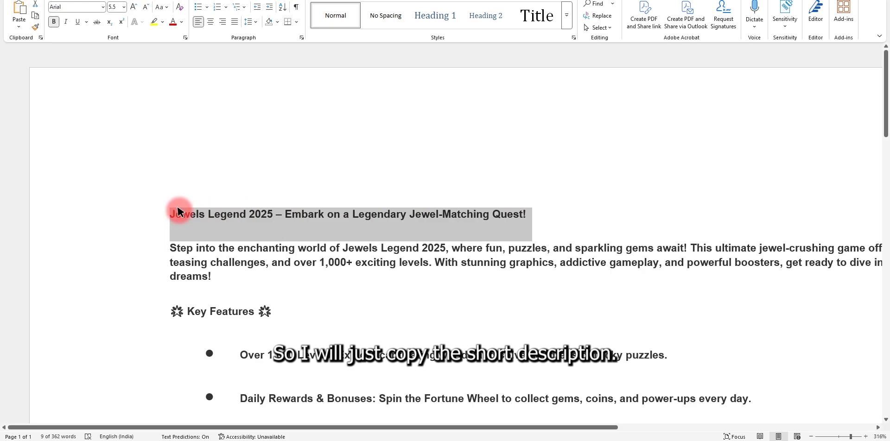
key("alt+Tab")
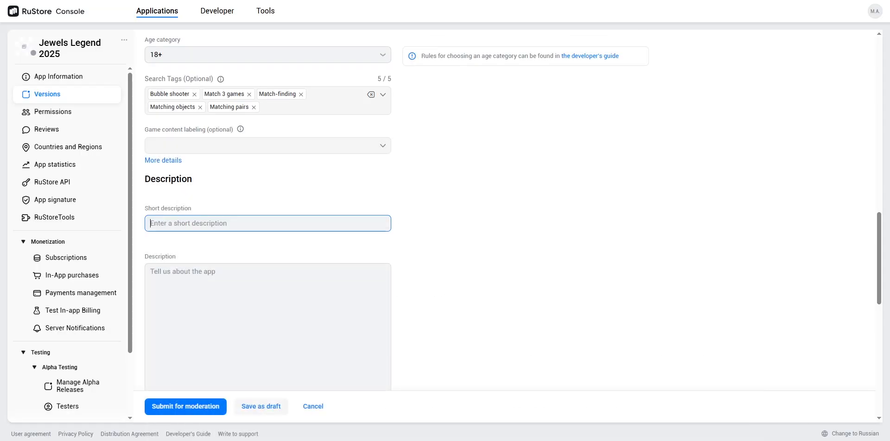
key("ctrl+v")
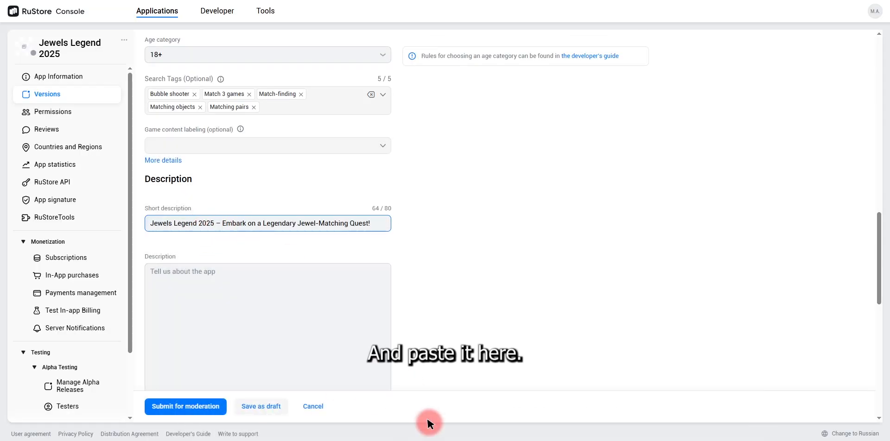
Step: Copy the Word document's text from the headline through the Privacy Policy line and paste it into the app's full description in RuStore Console
left_click(401, 440)
scroll(394, 221, "down", 2)
left_click(344, 197)
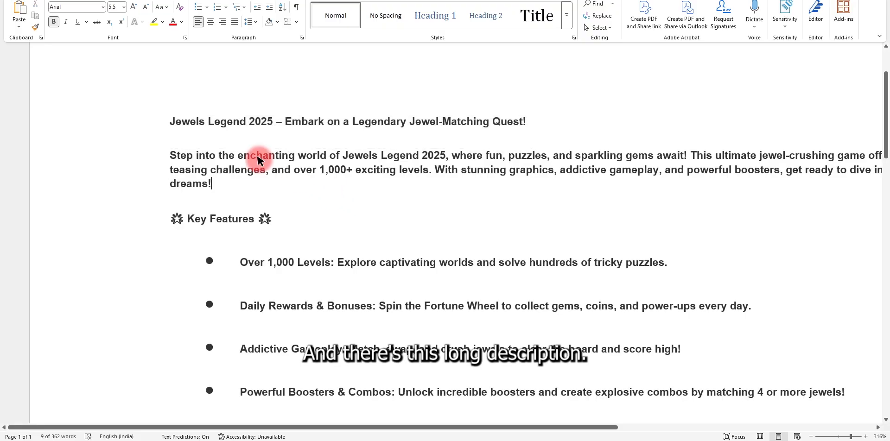
left_click_drag(168, 122, 517, 377)
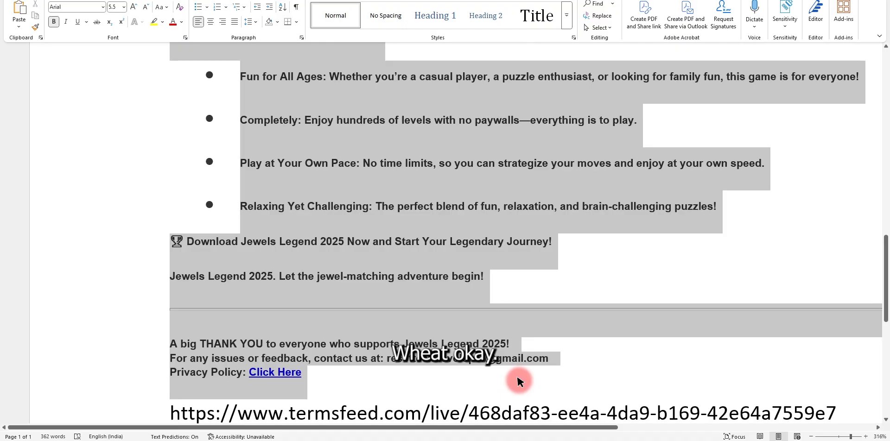
right_click(407, 275)
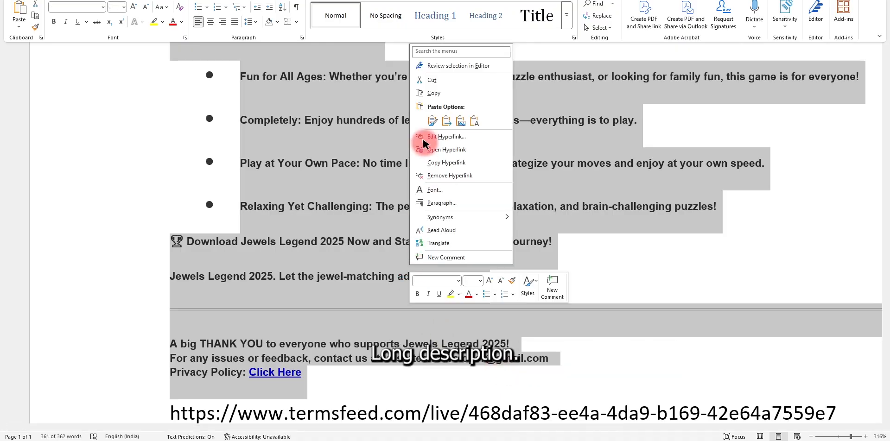
left_click(426, 89)
left_click(353, 440)
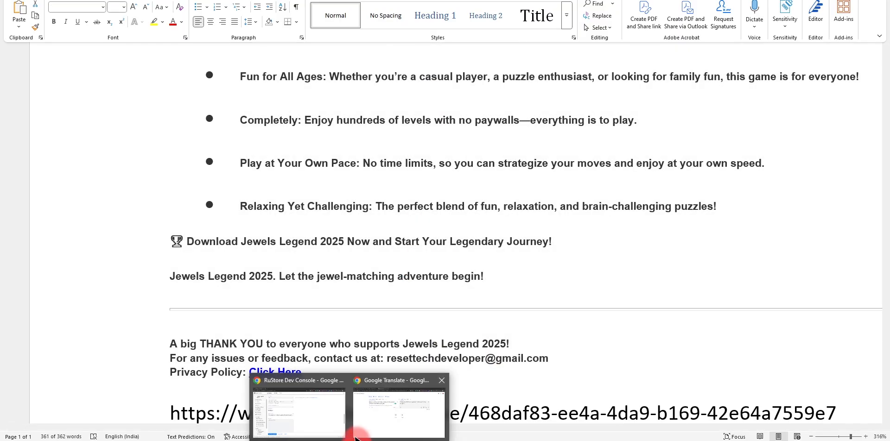
left_click(291, 410)
left_click(283, 293)
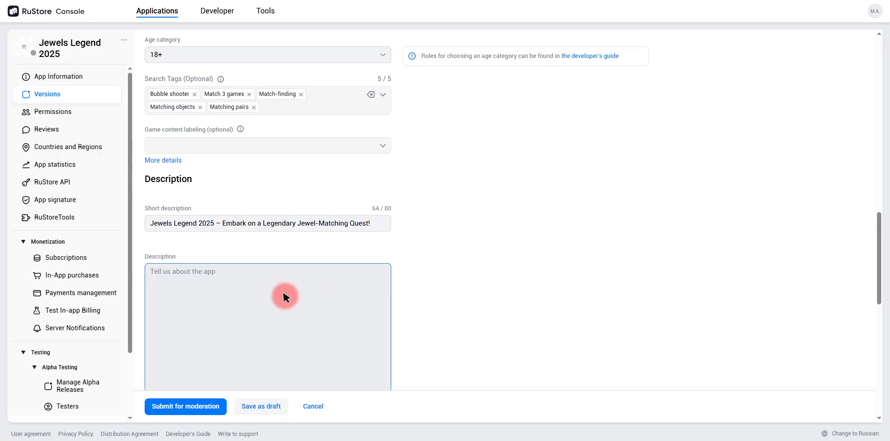
key("ctrl+v")
Step: Upload the logo image from the game's files folder as the icon for the app catalog
scroll(423, 266, "down", 5)
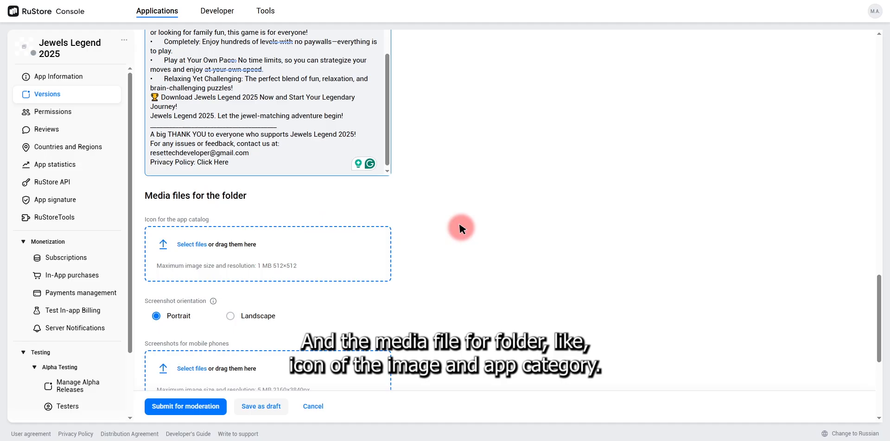
left_click(248, 240)
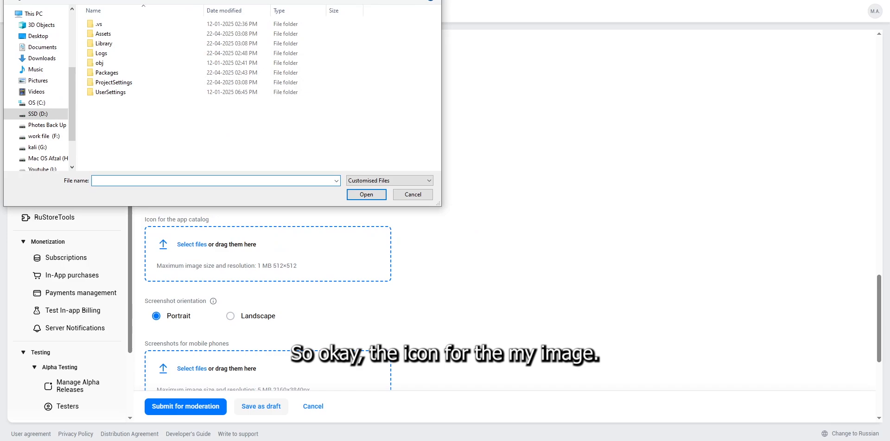
key("alt+Up")
double_click(253, 33)
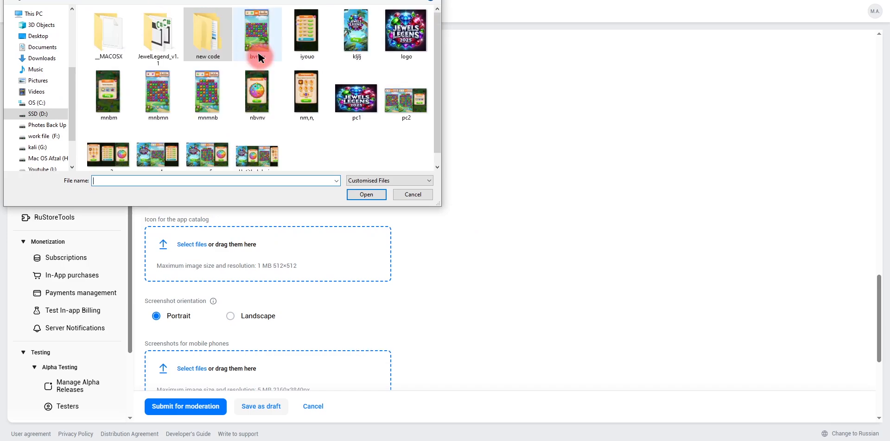
double_click(404, 33)
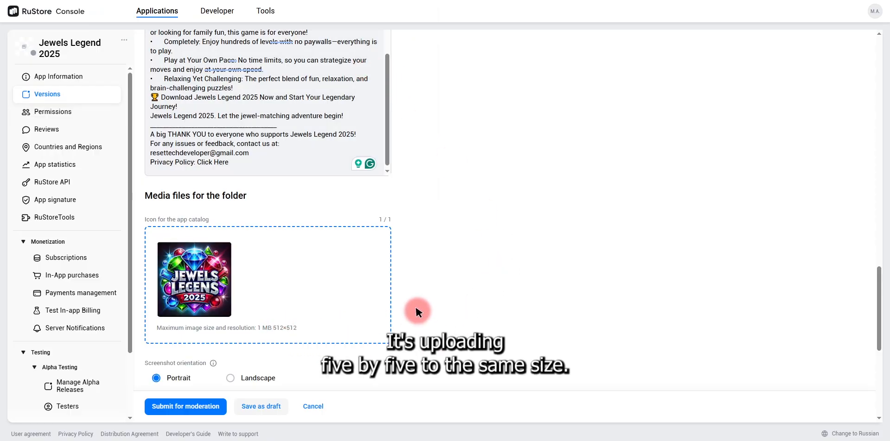
Step: Upload the eight portrait images bvnbv, iyouo, kljlj, mnbm, mnbmn, mnmnb, nbvnv and nm,n, as the screenshots for mobile phones
scroll(416, 311, "down", 2)
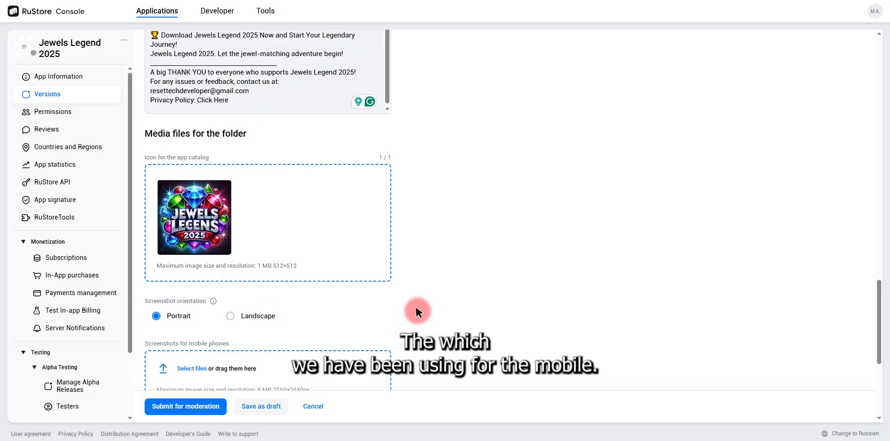
scroll(416, 310, "down", 3)
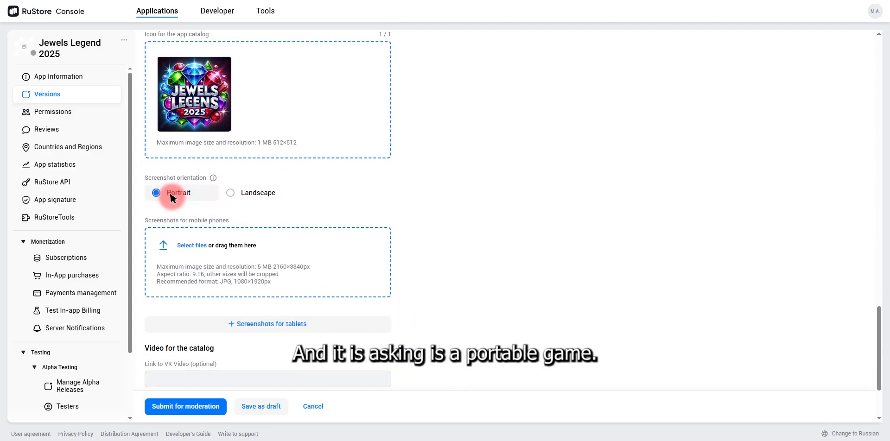
scroll(249, 203, "down", 1)
left_click(249, 203)
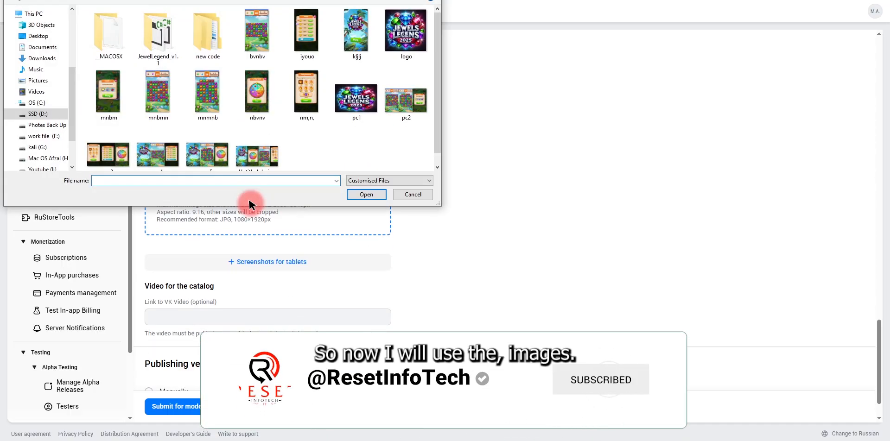
left_click(250, 120)
left_click(278, 33)
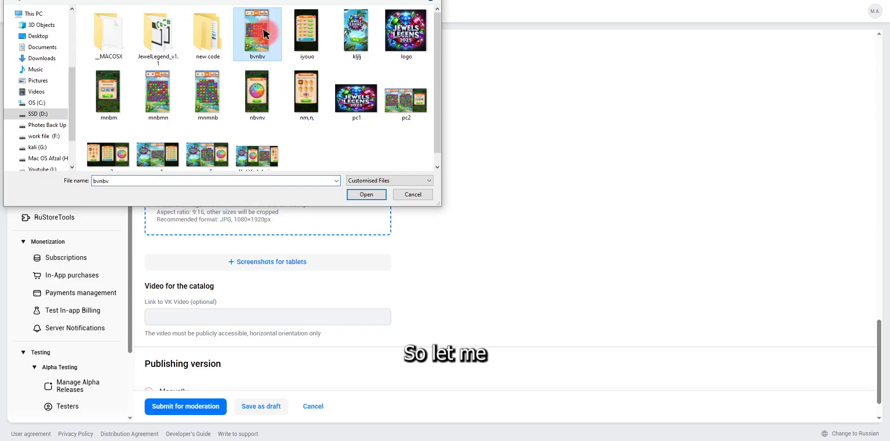
left_click(286, 32, "ctrl")
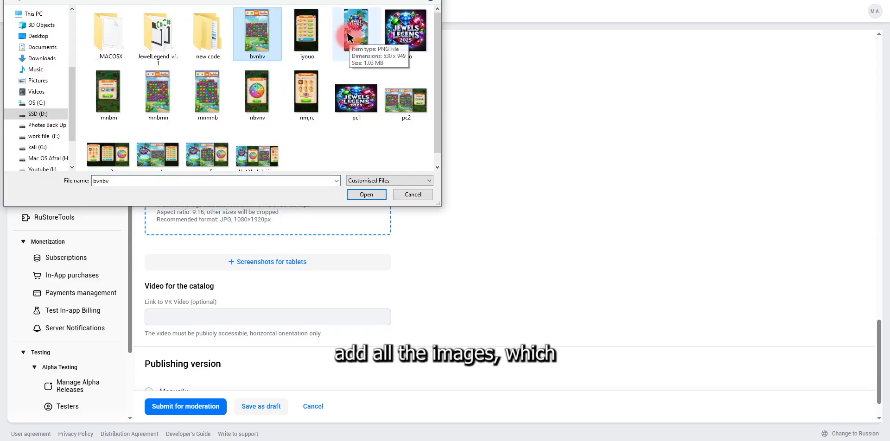
left_click(348, 33, "ctrl")
left_click(306, 102, "ctrl")
left_click(262, 108, "ctrl")
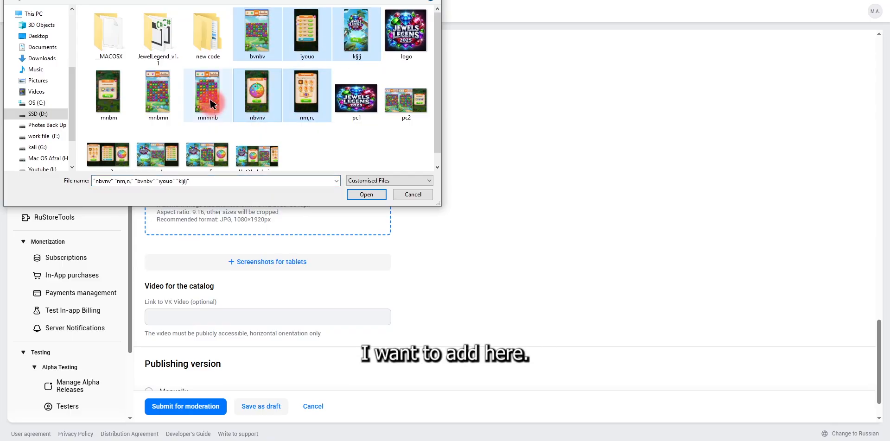
left_click(209, 106, "ctrl")
left_click(169, 106, "ctrl")
left_click(116, 103, "ctrl")
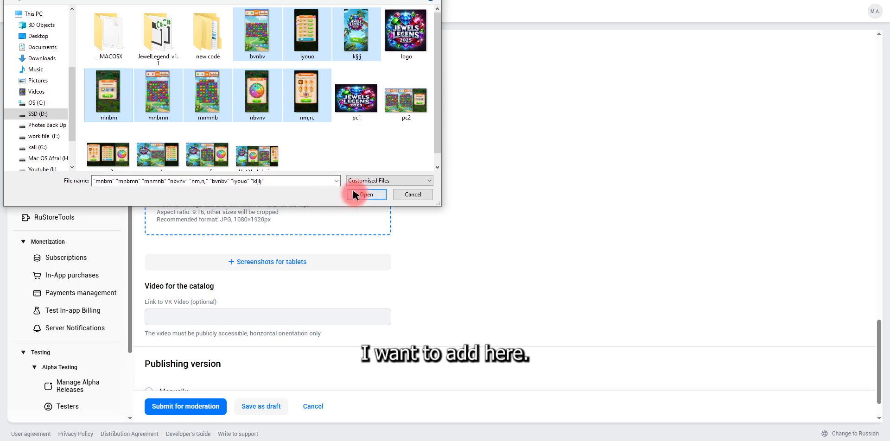
left_click(353, 193)
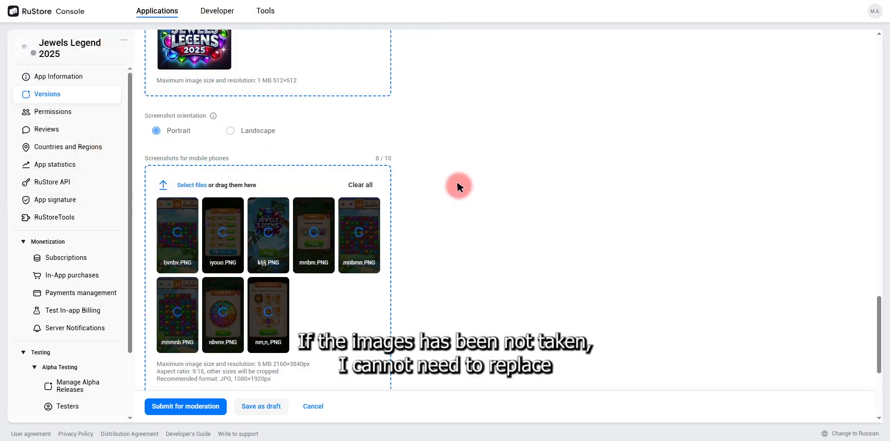
Step: Add screenshots for tablets by uploading the images pc2, pc3, pc4, pc5 and Untitled design (9)
scroll(456, 182, "down", 1)
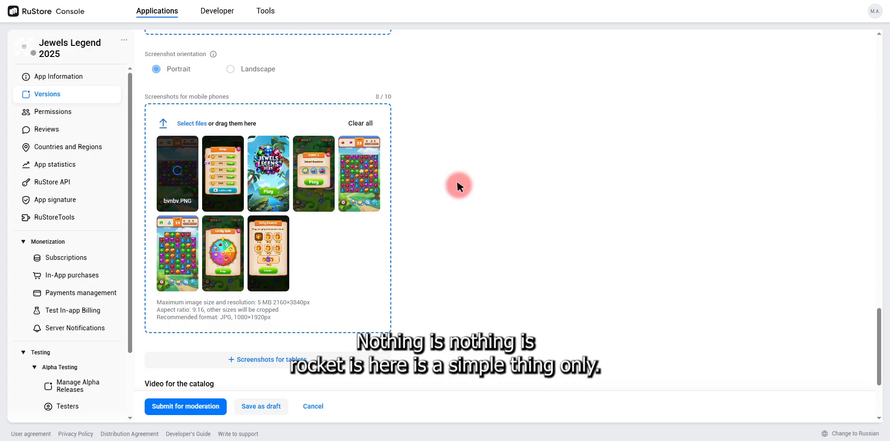
scroll(440, 176, "down", 3)
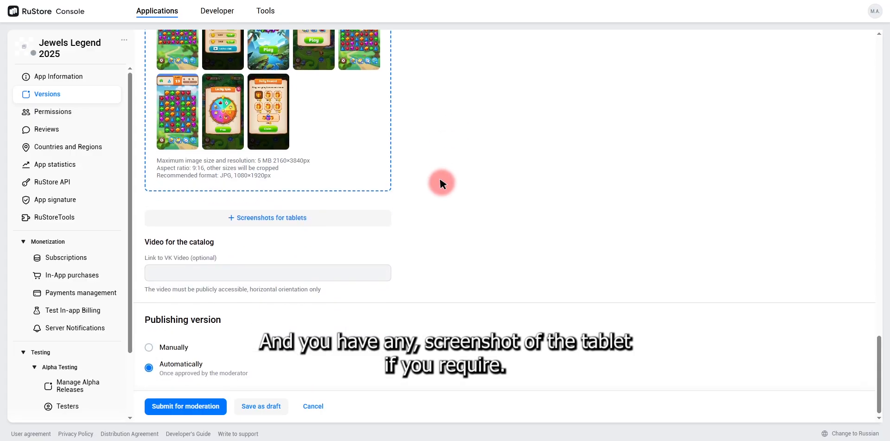
left_click(267, 215)
left_click(244, 241)
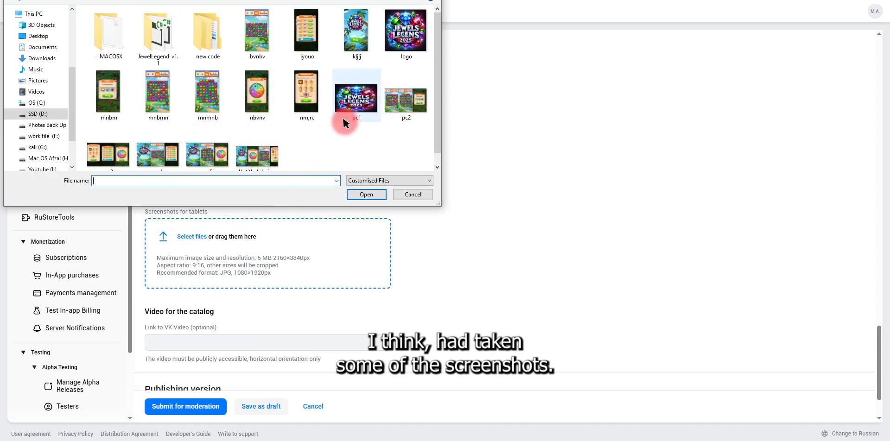
left_click(404, 95)
left_click(234, 151, "shift")
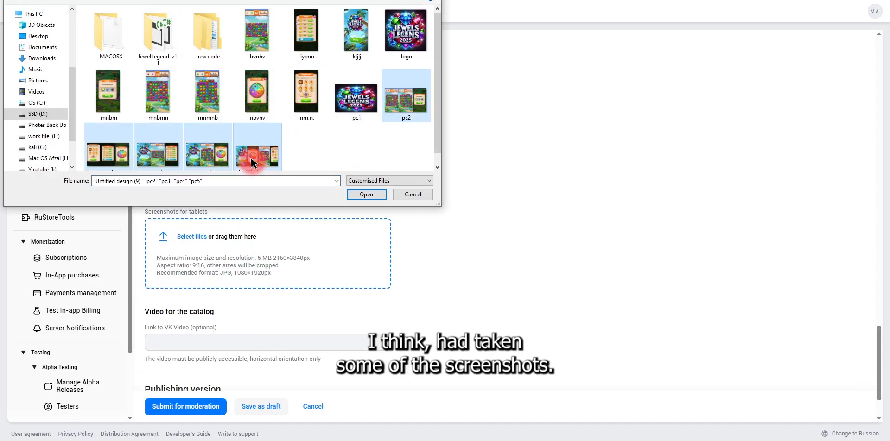
left_click(366, 194)
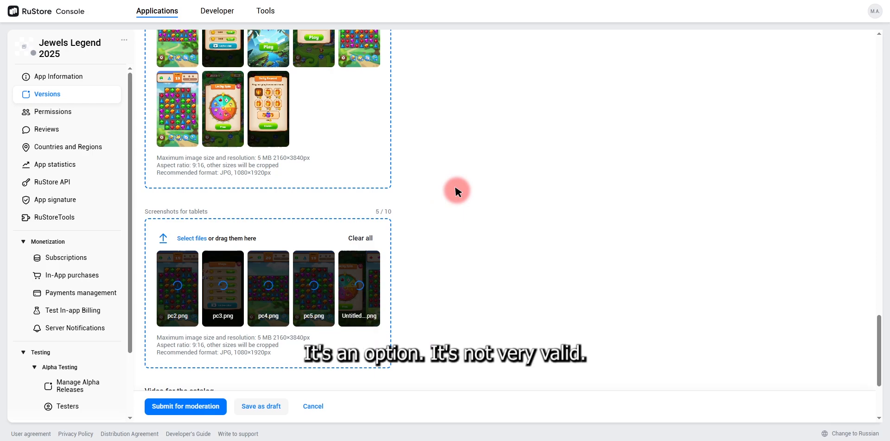
Step: Leave the catalog video link empty, keep automatic publishing after approval, and submit the version for moderation
scroll(455, 190, "down", 1)
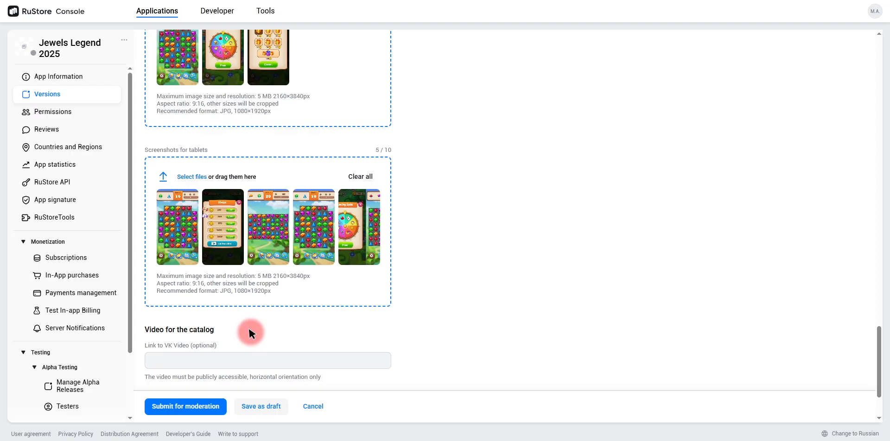
scroll(266, 285, "down", 2)
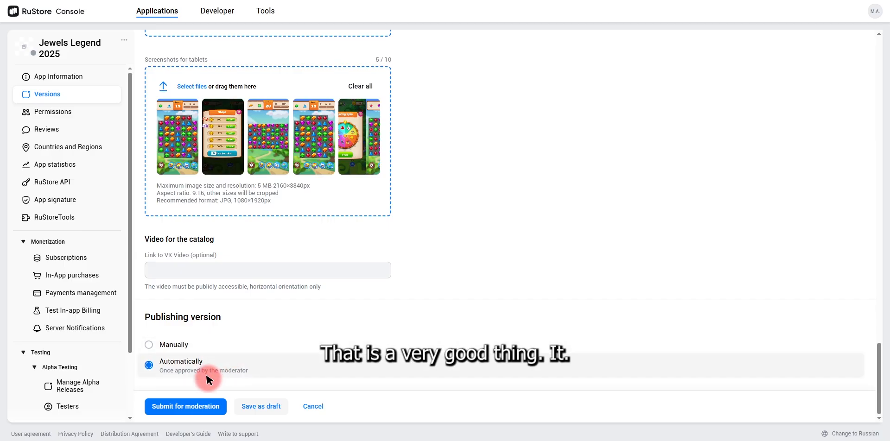
left_click(185, 407)
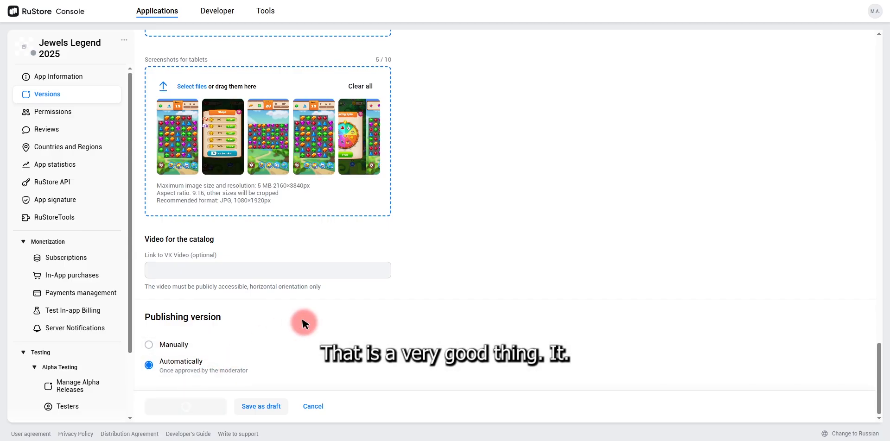